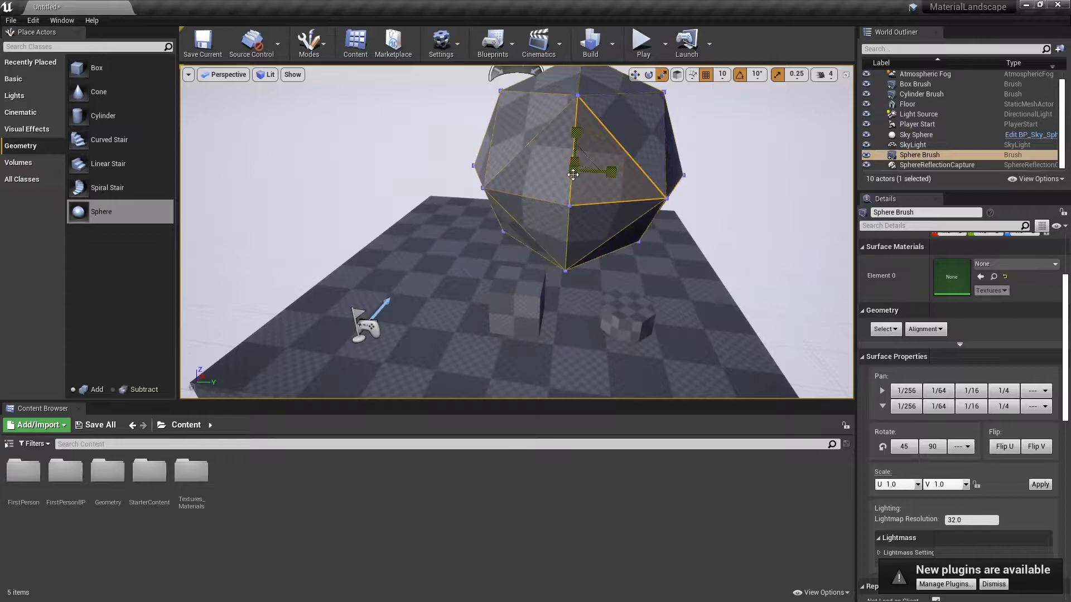
Move the sphere brush down closer to the floor.
{"action": "key", "text": "Delete"}
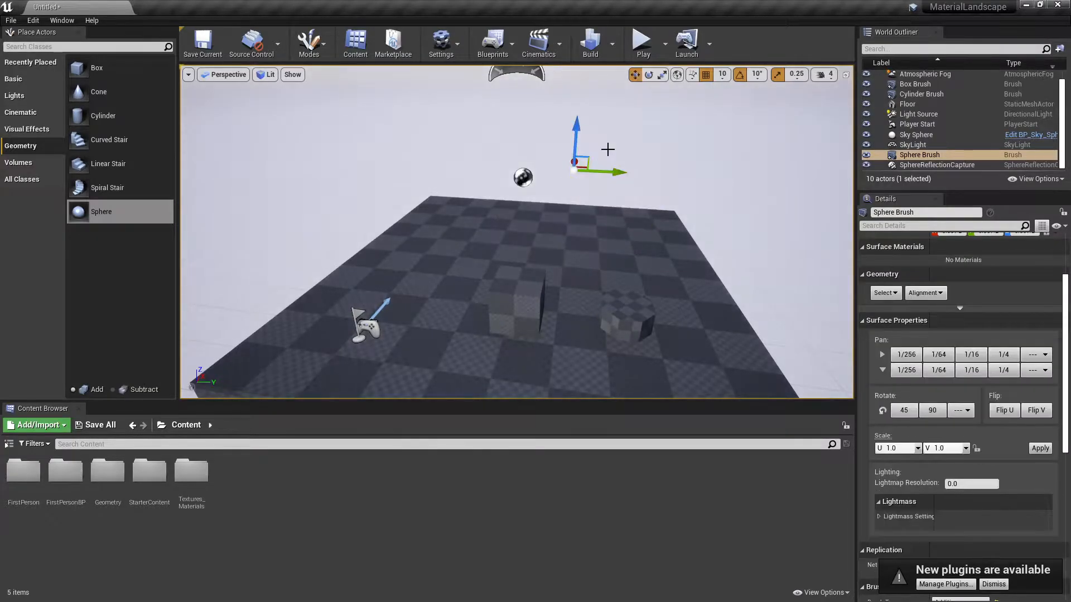
{"action": "key", "text": "ctrl+z"}
{"action": "left_click_drag", "start_coordinate": [576, 140], "coordinate": [572, 217]}
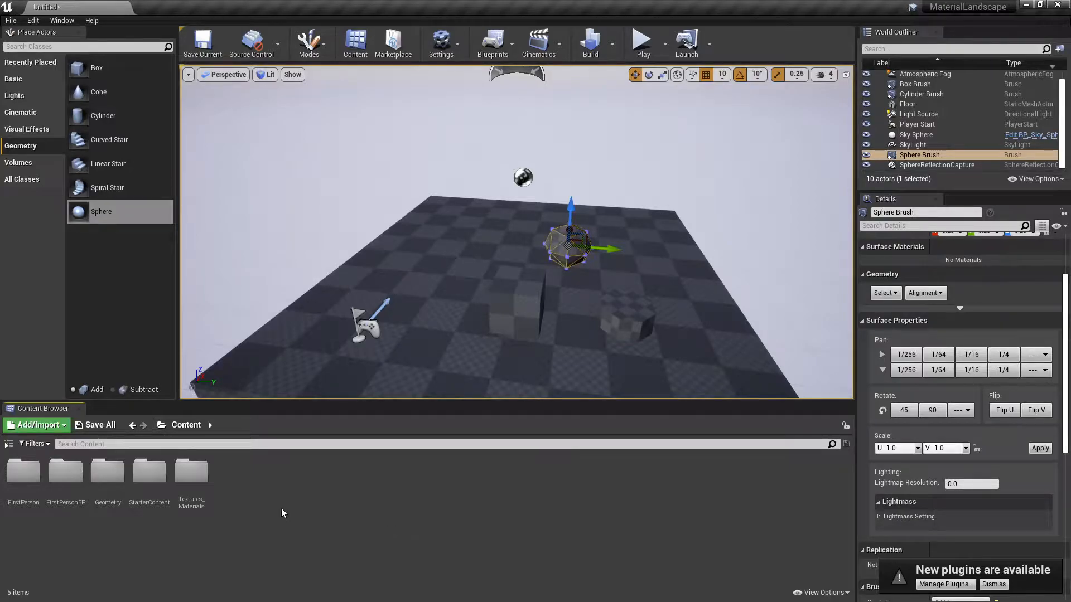
Open the Textures_Materials folder and apply the grass texture to the floor.
{"action": "double_click", "coordinate": [201, 482]}
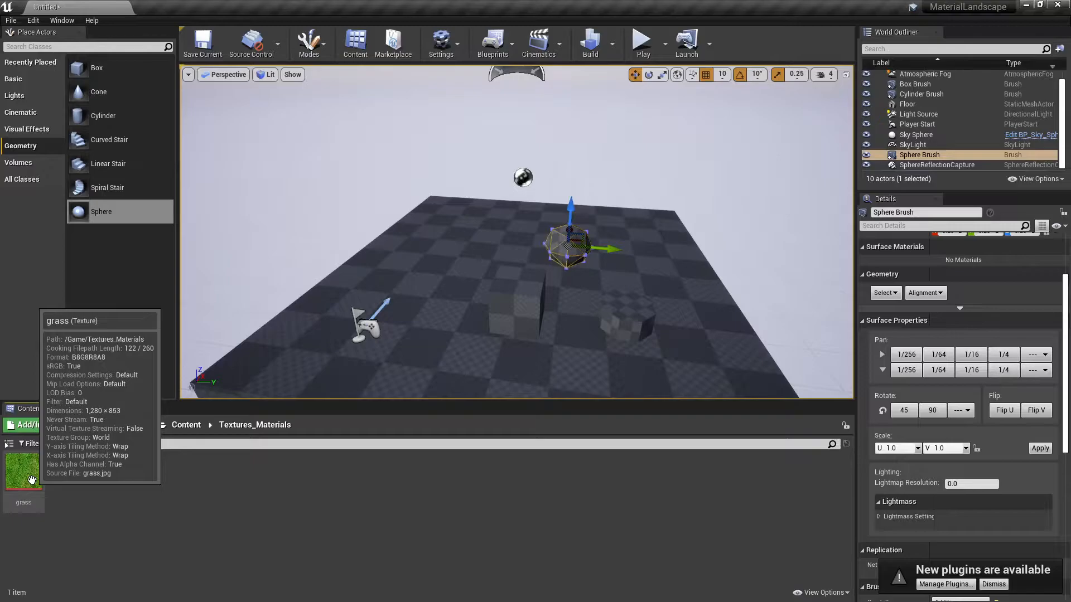
{"action": "left_click_drag", "start_coordinate": [31, 480], "coordinate": [263, 366]}
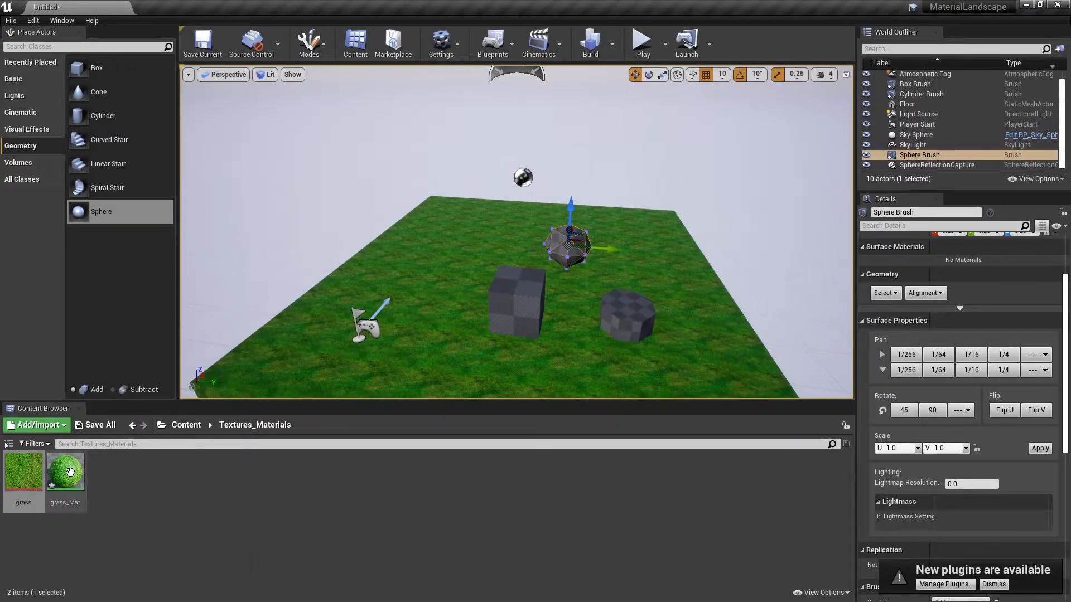
Create a new material in the Textures_Materials folder named fistMaterial.
{"action": "mouse_move", "coordinate": [70, 473]}
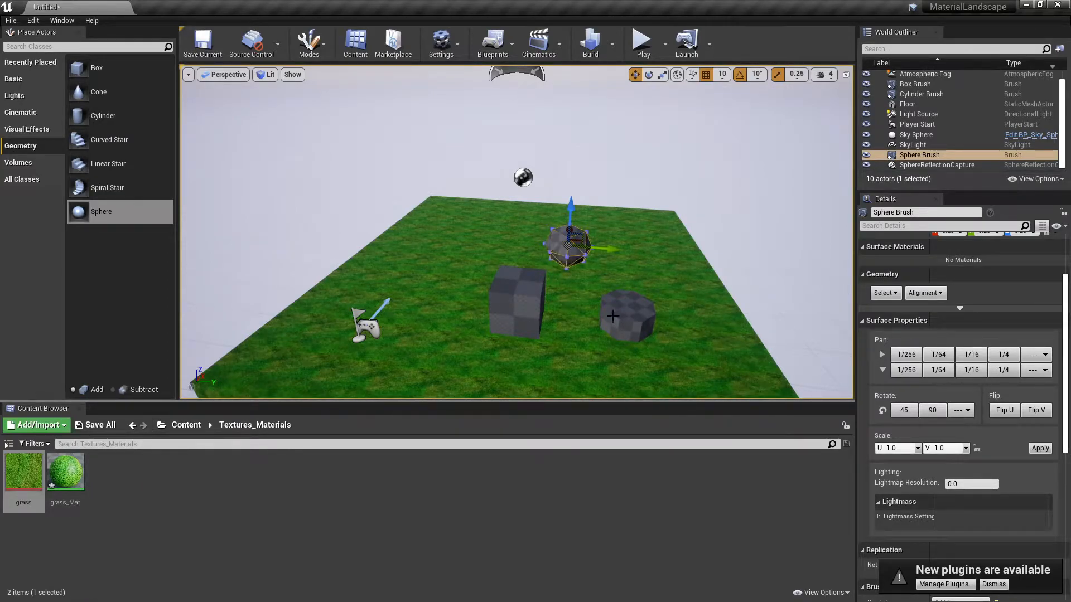
{"action": "right_click", "coordinate": [133, 488]}
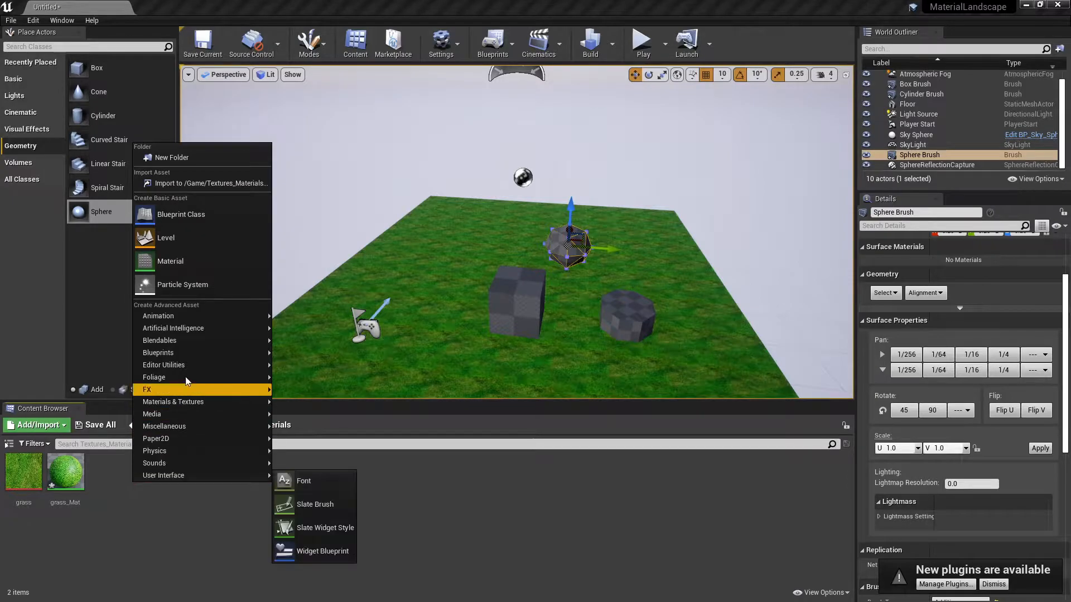
{"action": "left_click", "coordinate": [190, 260]}
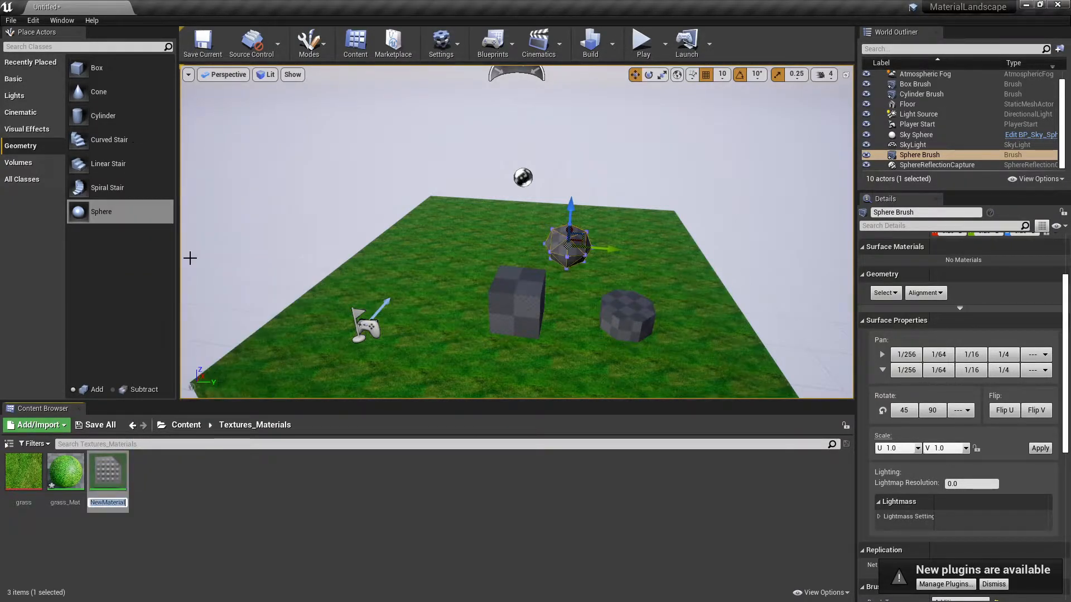
{"action": "type", "text": "fist m"}
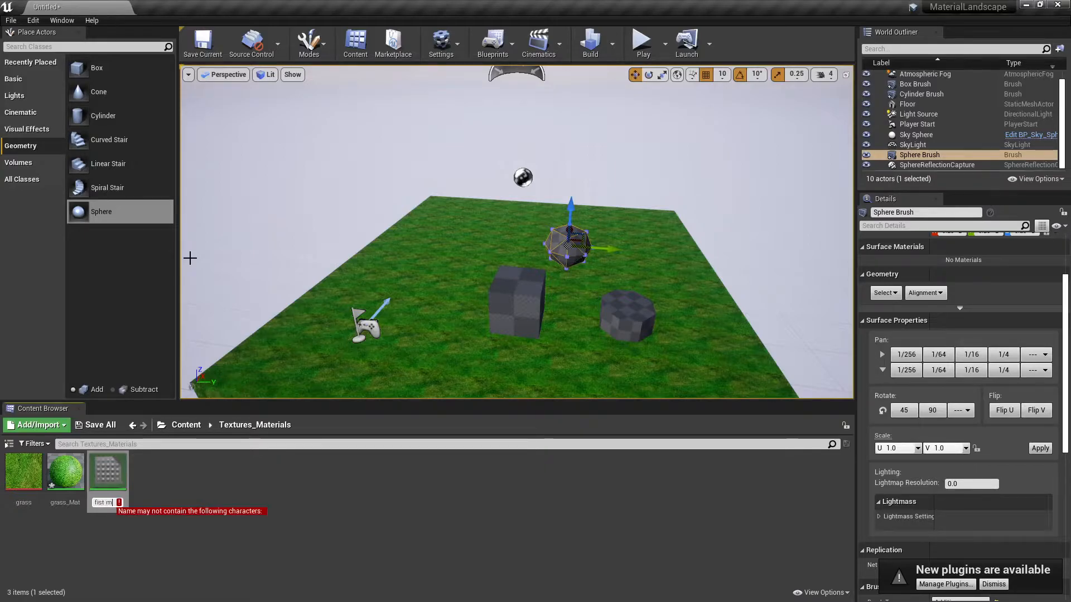
{"action": "key", "text": "BackSpace"}
{"action": "key", "text": "BackSpace"}
{"action": "type", "text": "Material"}
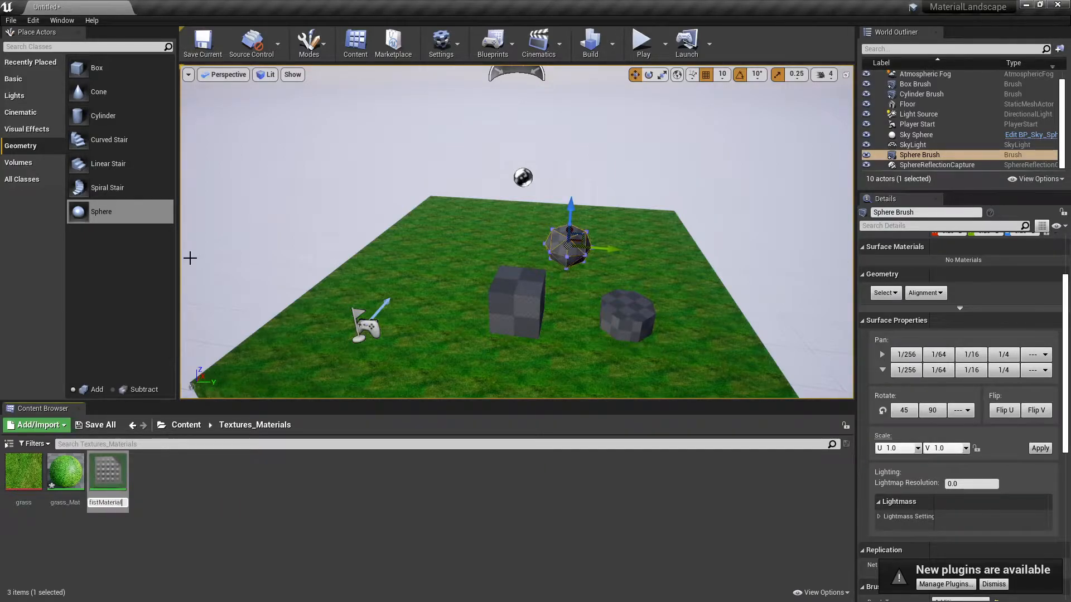
{"action": "key", "text": "Return"}
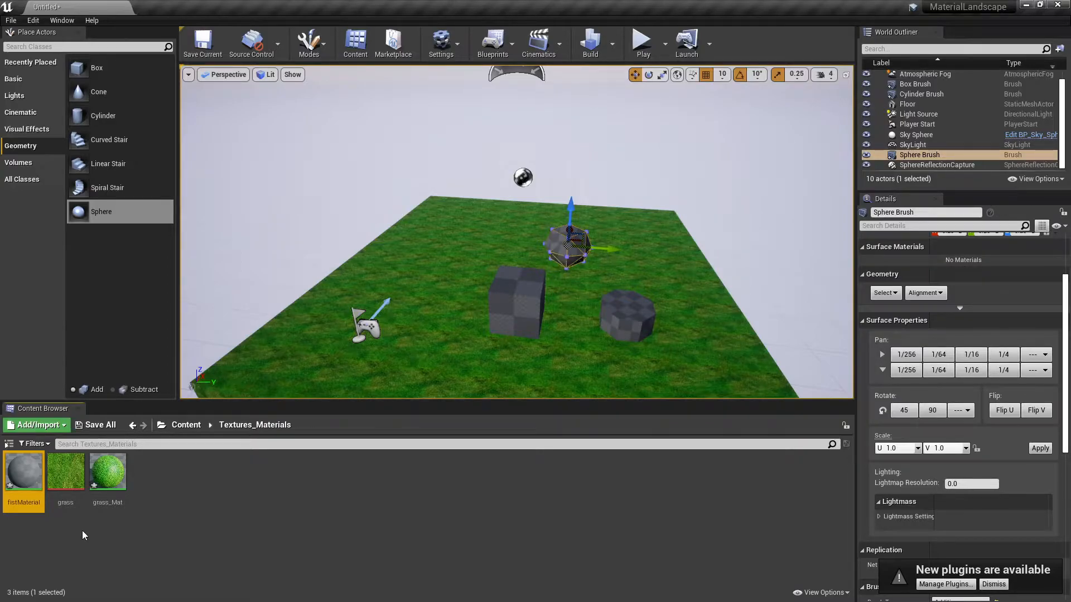
Open fistMaterial in the material editor and enable realtime rendering in its preview viewport.
{"action": "double_click", "coordinate": [34, 466]}
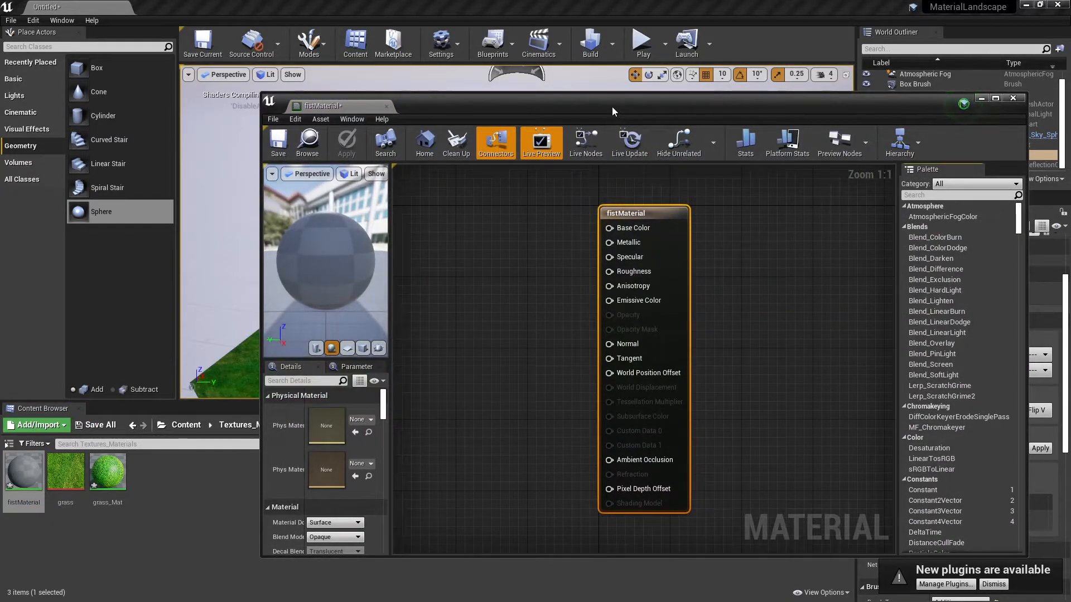
{"action": "left_click_drag", "start_coordinate": [609, 105], "coordinate": [546, 92]}
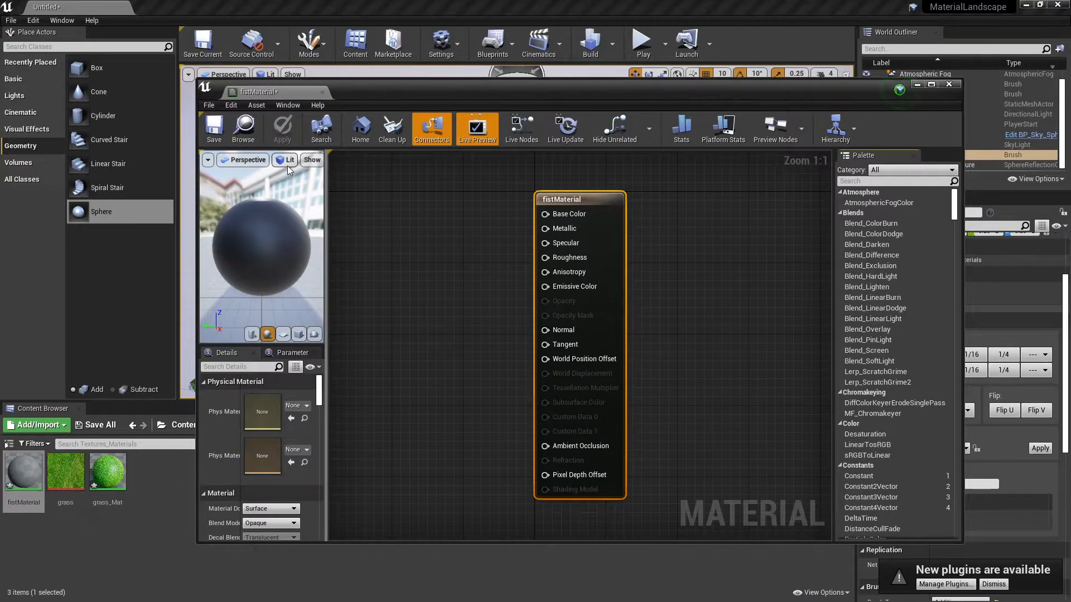
{"action": "left_click", "coordinate": [207, 160]}
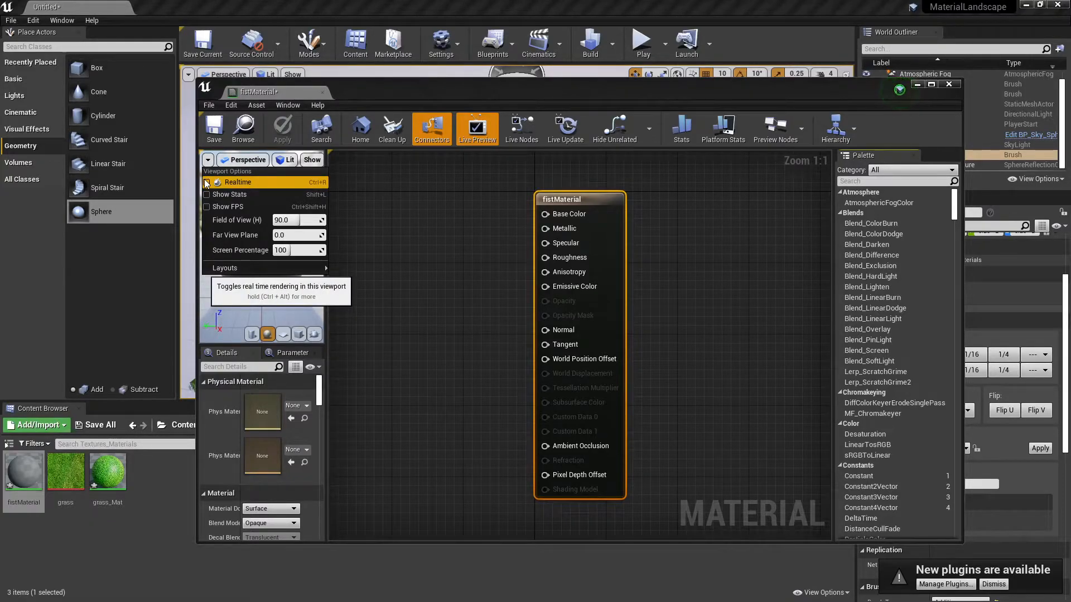
{"action": "left_click", "coordinate": [206, 182]}
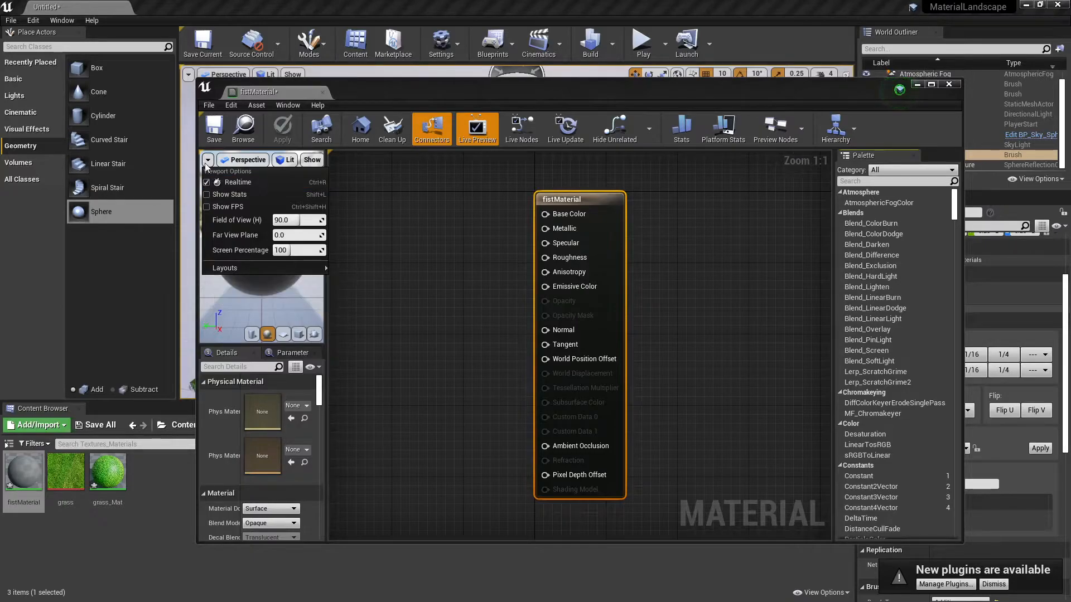
{"action": "left_click", "coordinate": [284, 161]}
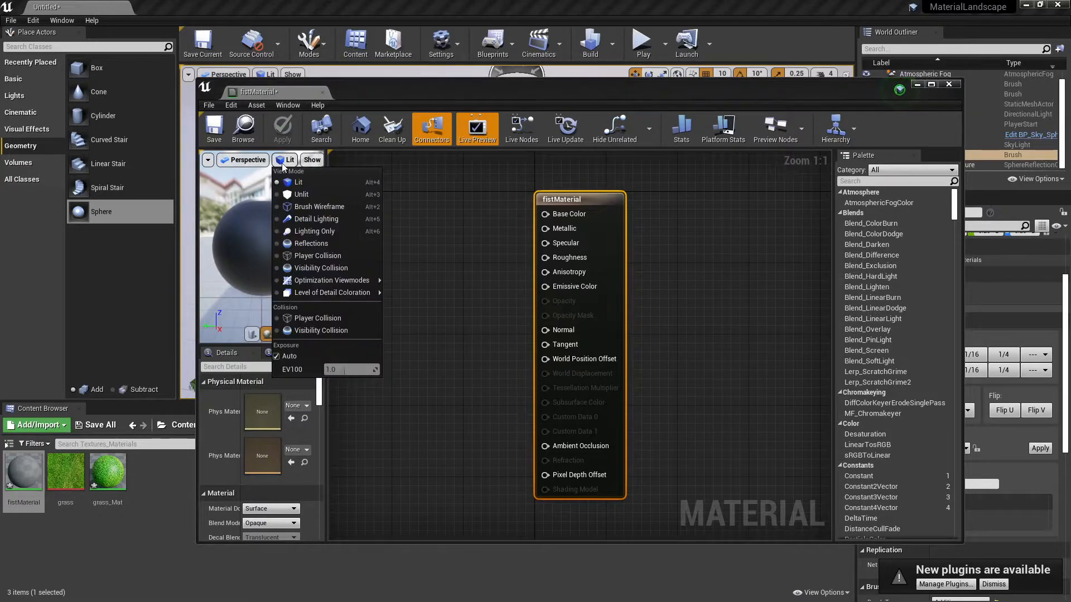
{"action": "left_click", "coordinate": [277, 208]}
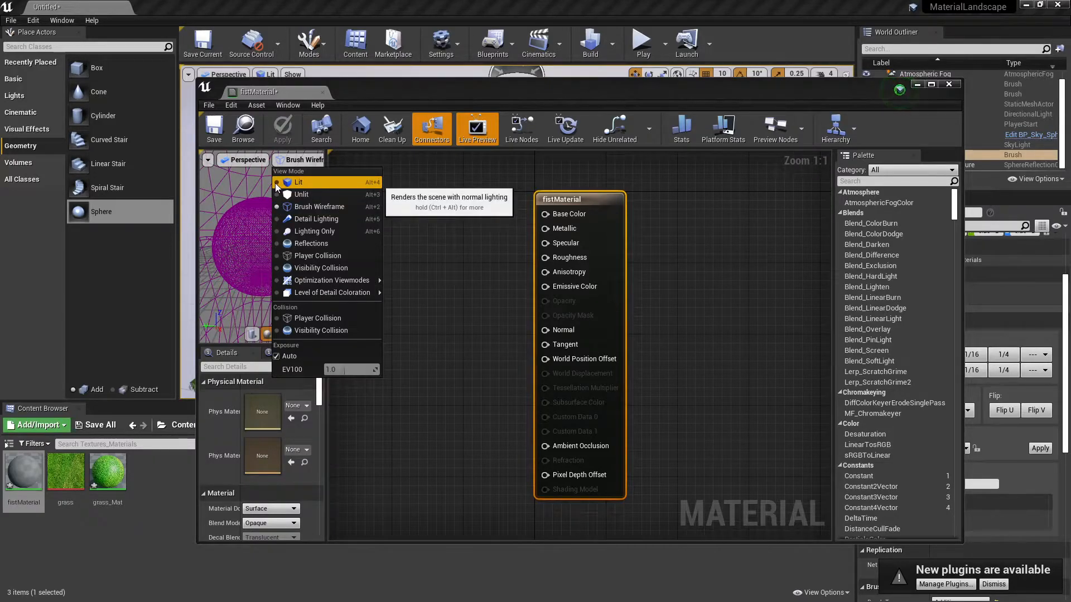
{"action": "left_click", "coordinate": [275, 183]}
{"action": "left_click", "coordinate": [276, 161]}
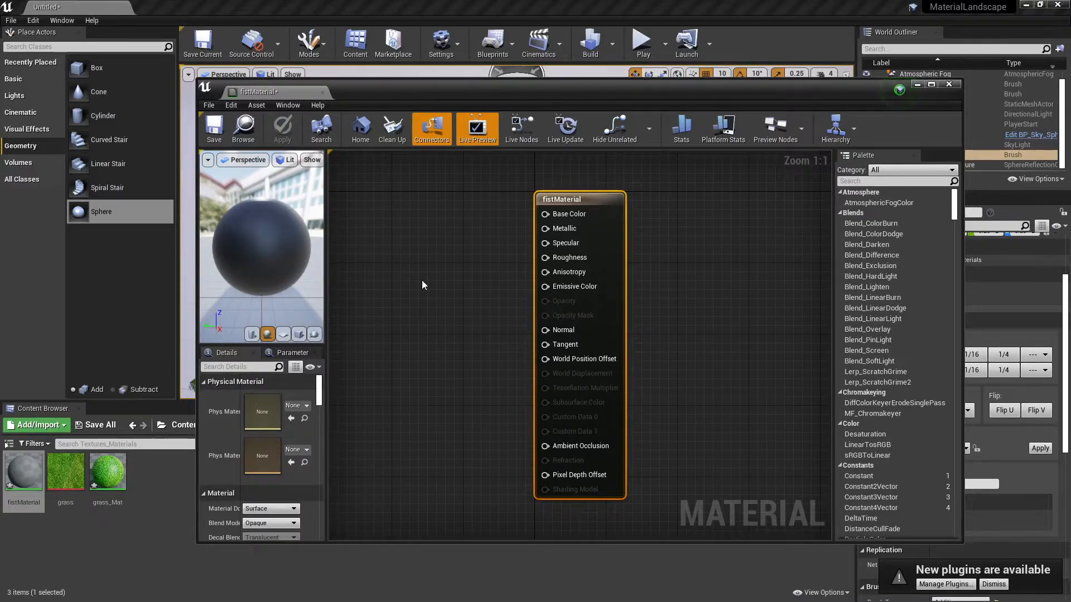
Search the palette for Vector and add a Constant3Vector node to the material graph.
{"action": "left_click", "coordinate": [858, 182]}
{"action": "type", "text": "Vecto"}
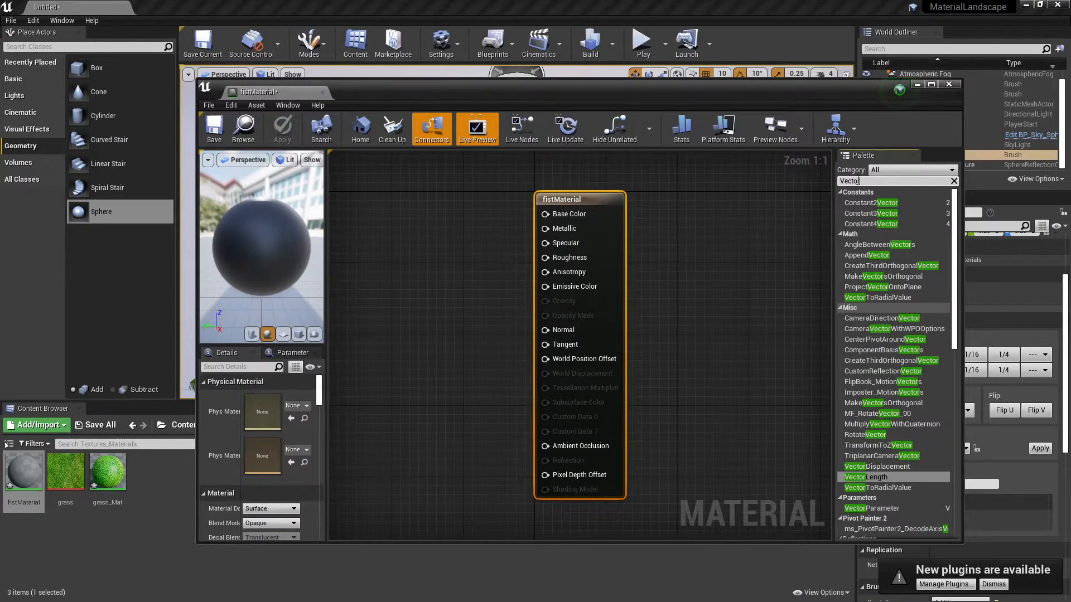
{"action": "type", "text": "r"}
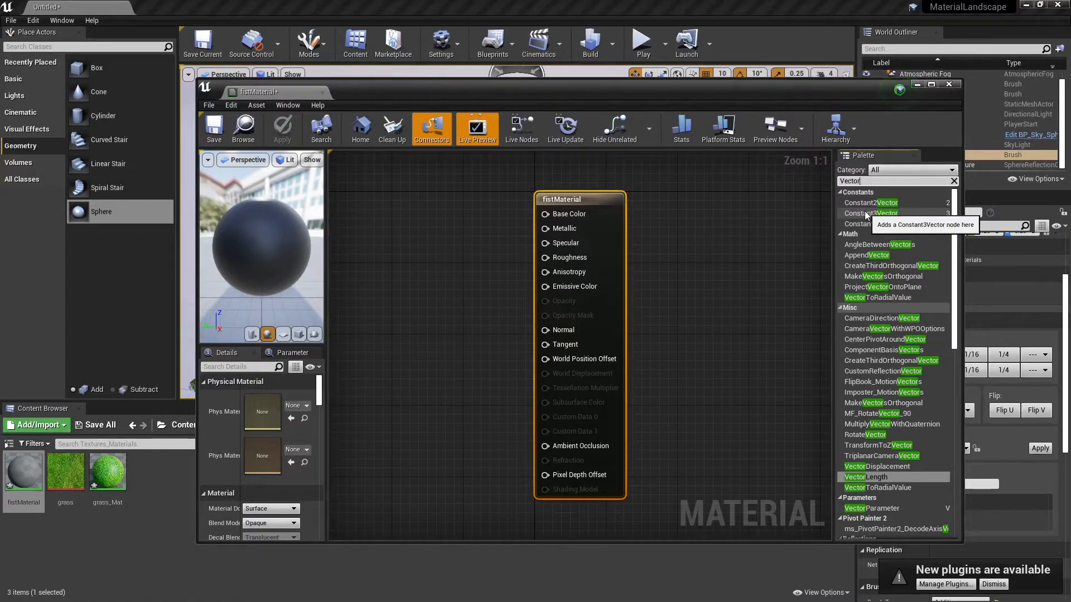
{"action": "left_click", "coordinate": [866, 214]}
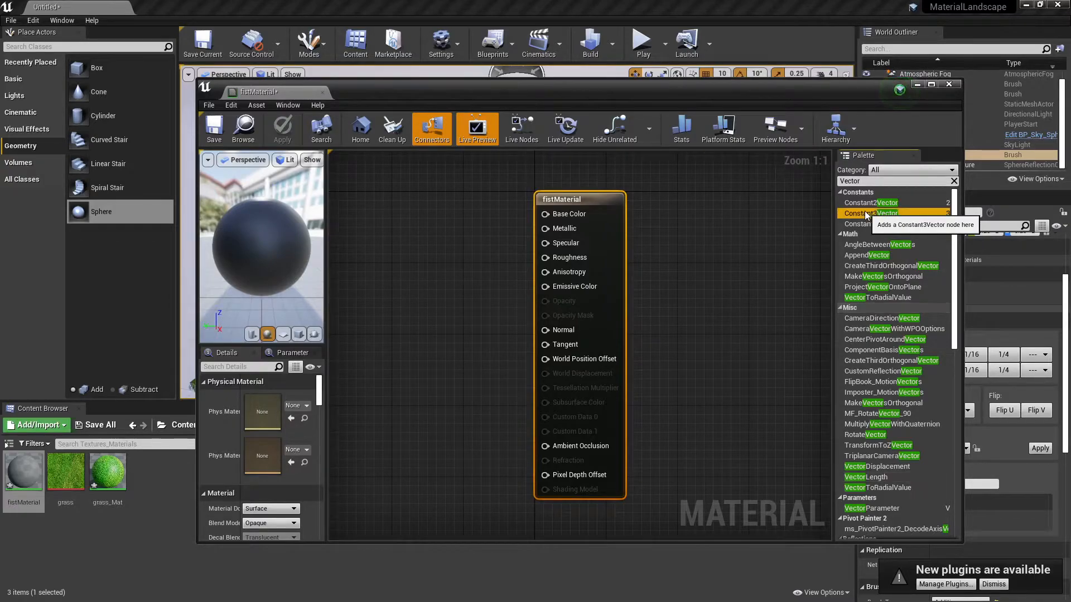
{"action": "left_click_drag", "start_coordinate": [866, 214], "coordinate": [418, 263]}
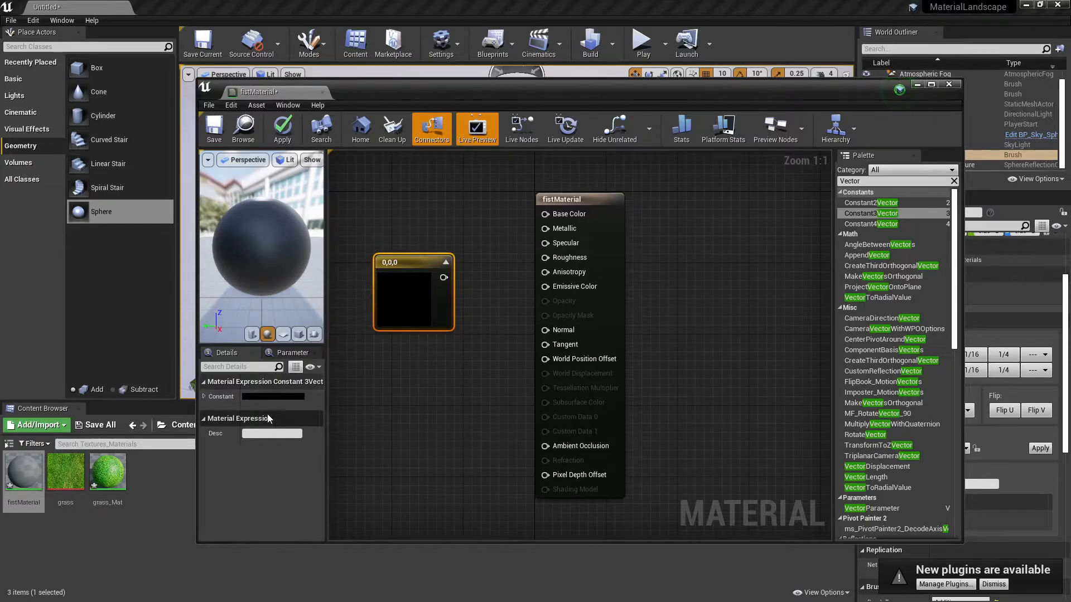
Set the Constant3Vector color to pink, R 0.932, G 0.184, B 0.725.
{"action": "left_click", "coordinate": [204, 397]}
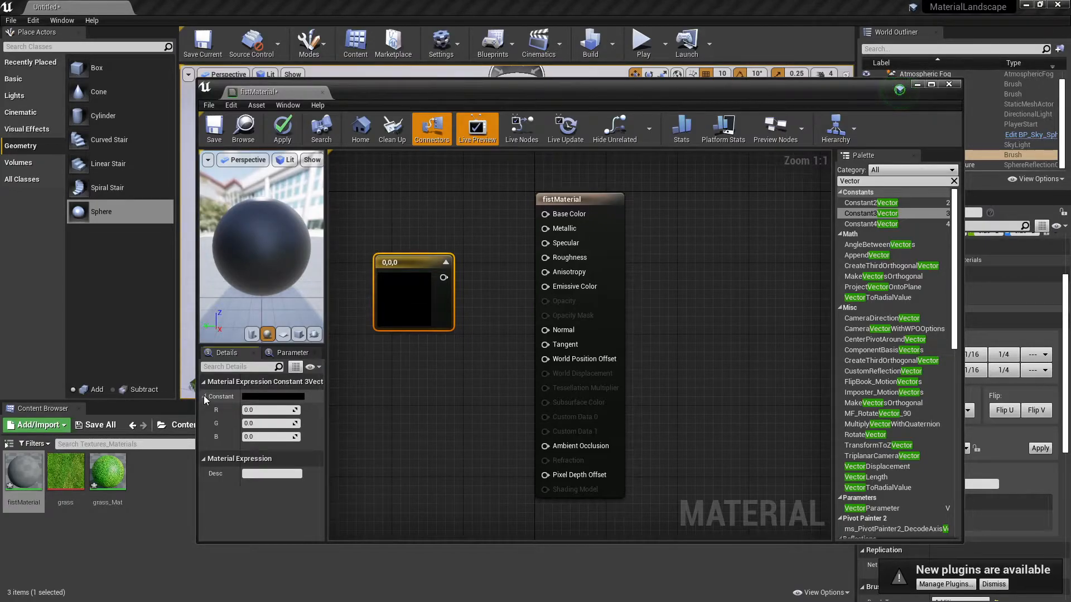
{"action": "left_click", "coordinate": [267, 397]}
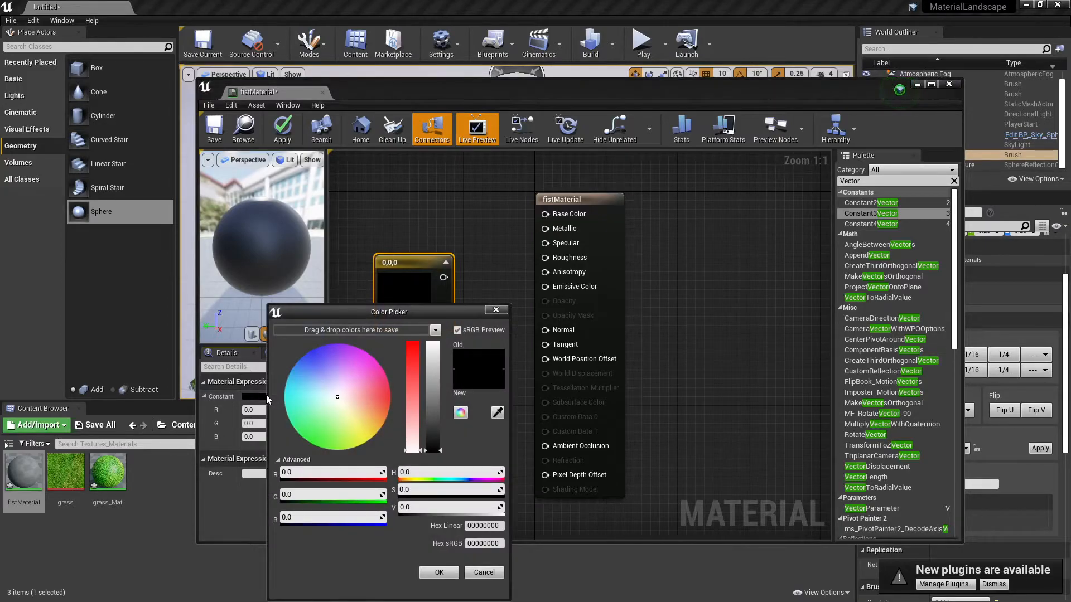
{"action": "left_click_drag", "start_coordinate": [336, 377], "coordinate": [368, 367]}
{"action": "left_click_drag", "start_coordinate": [434, 358], "coordinate": [434, 350]}
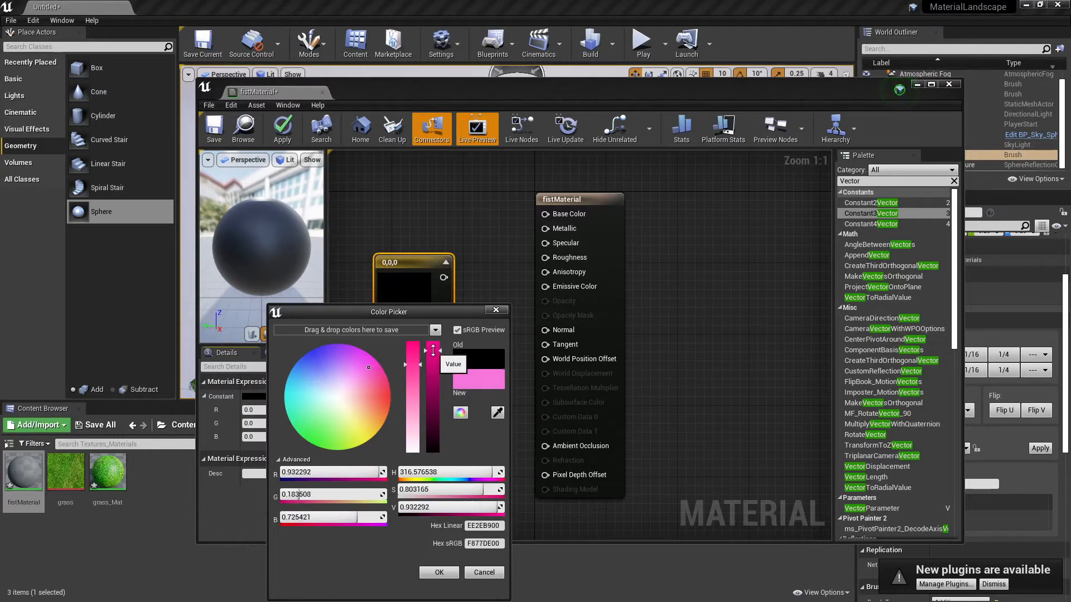
{"action": "left_click", "coordinate": [444, 574]}
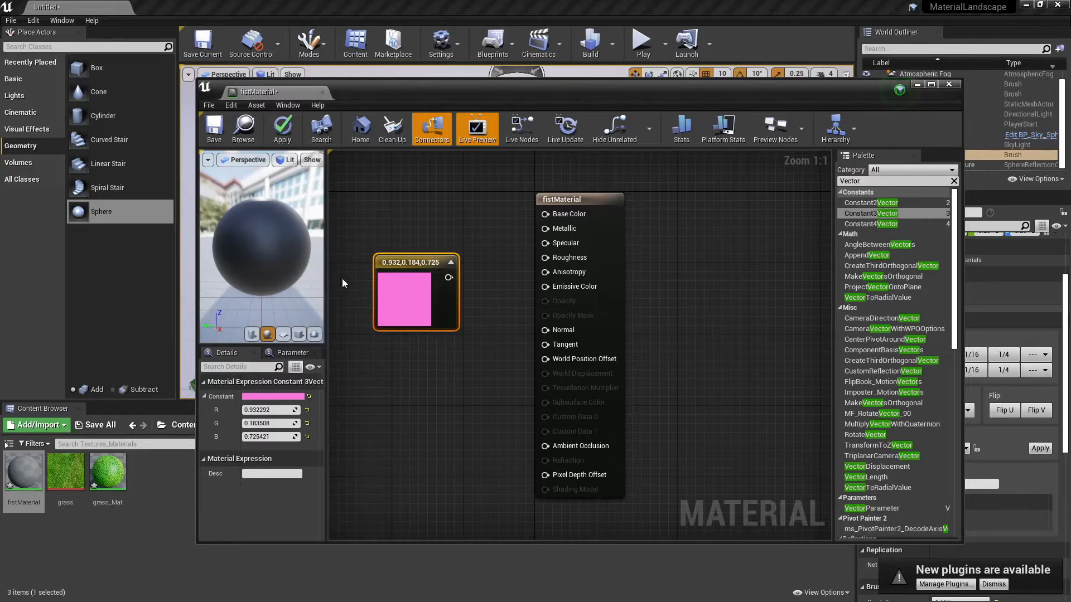
Connect the pink color node to the material's Base Color input.
{"action": "left_click_drag", "start_coordinate": [448, 278], "coordinate": [543, 214]}
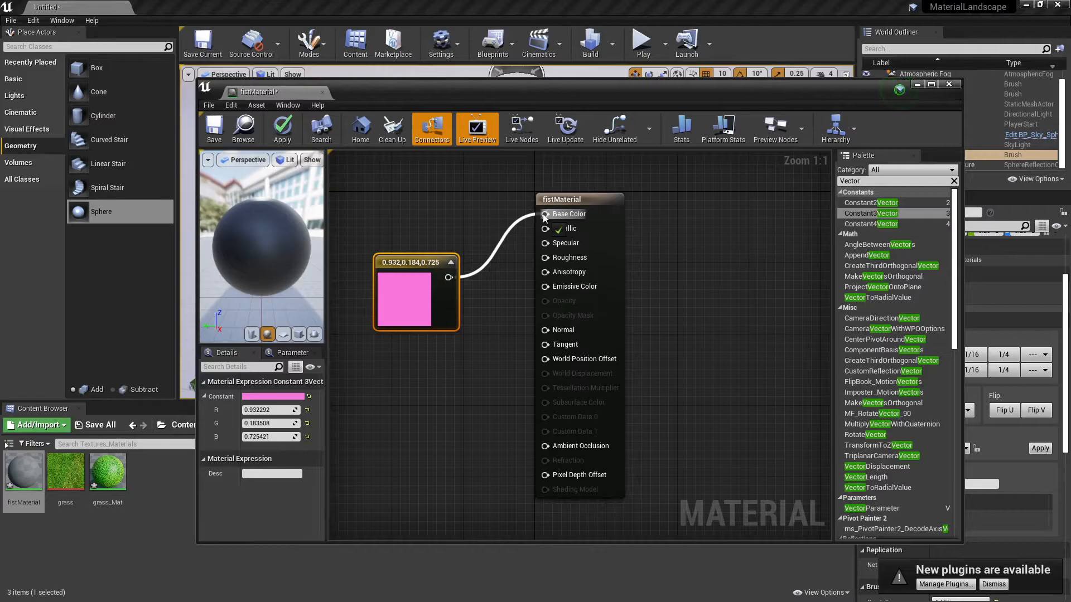
{"action": "left_click_drag", "start_coordinate": [544, 215], "coordinate": [543, 215]}
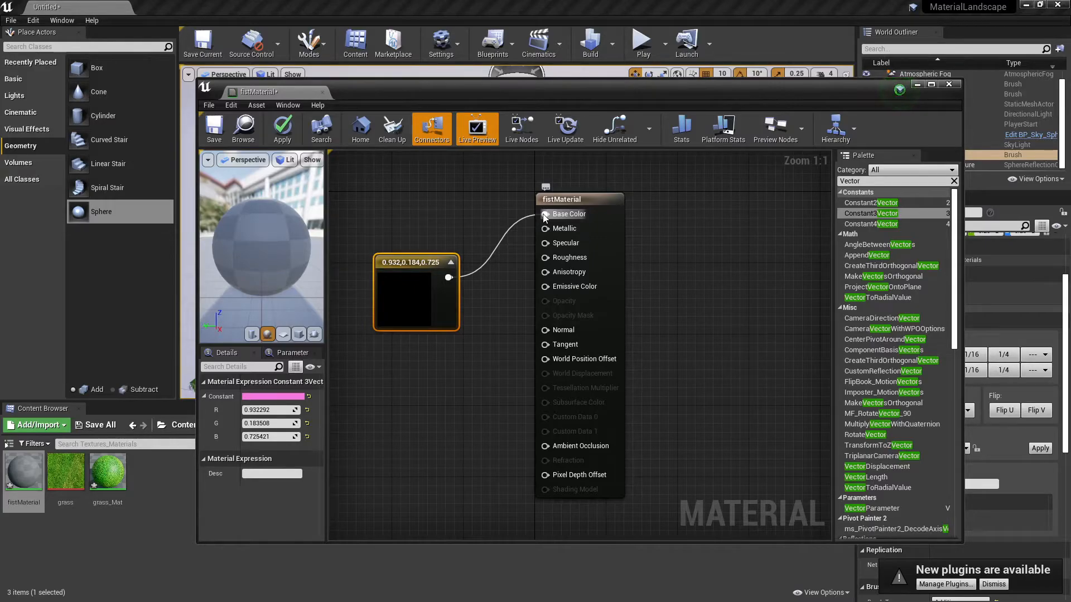
{"action": "left_click_drag", "start_coordinate": [252, 233], "coordinate": [291, 242]}
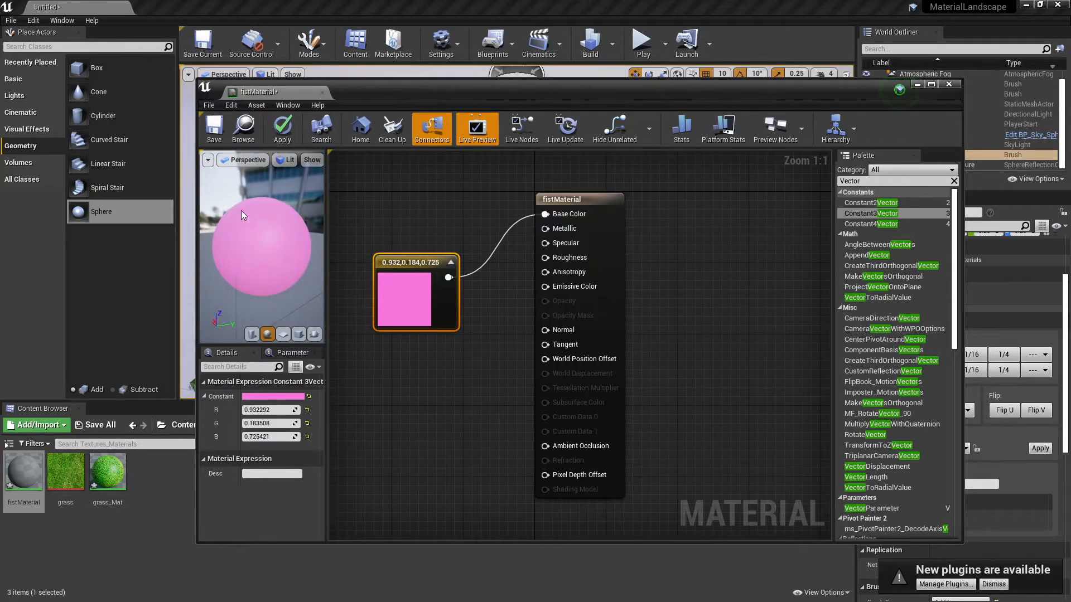
Save the material and close the material editor.
{"action": "left_click", "coordinate": [212, 128]}
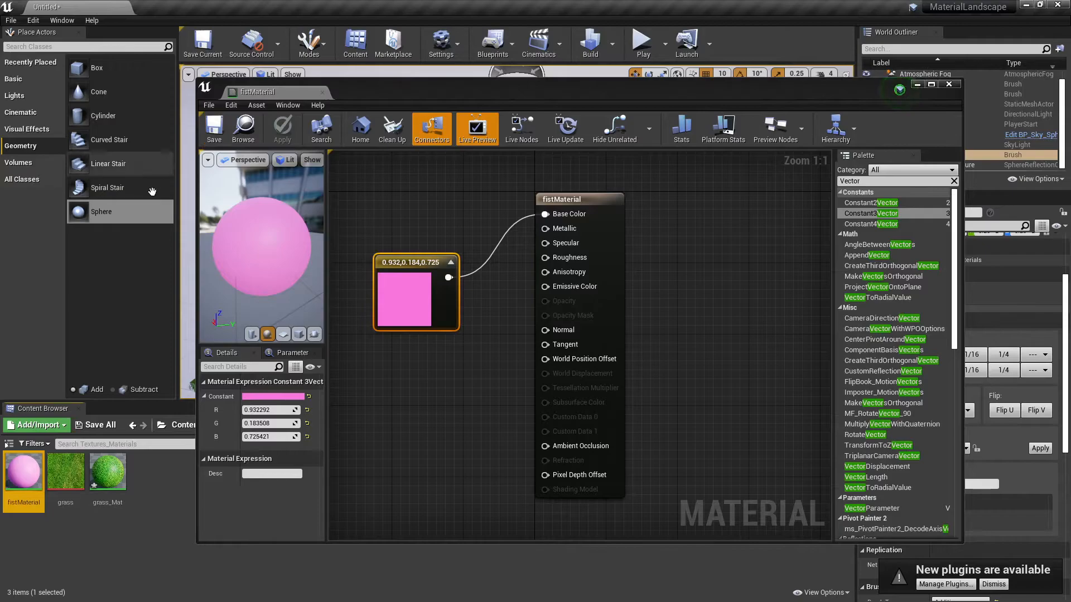
{"action": "left_click", "coordinate": [949, 84]}
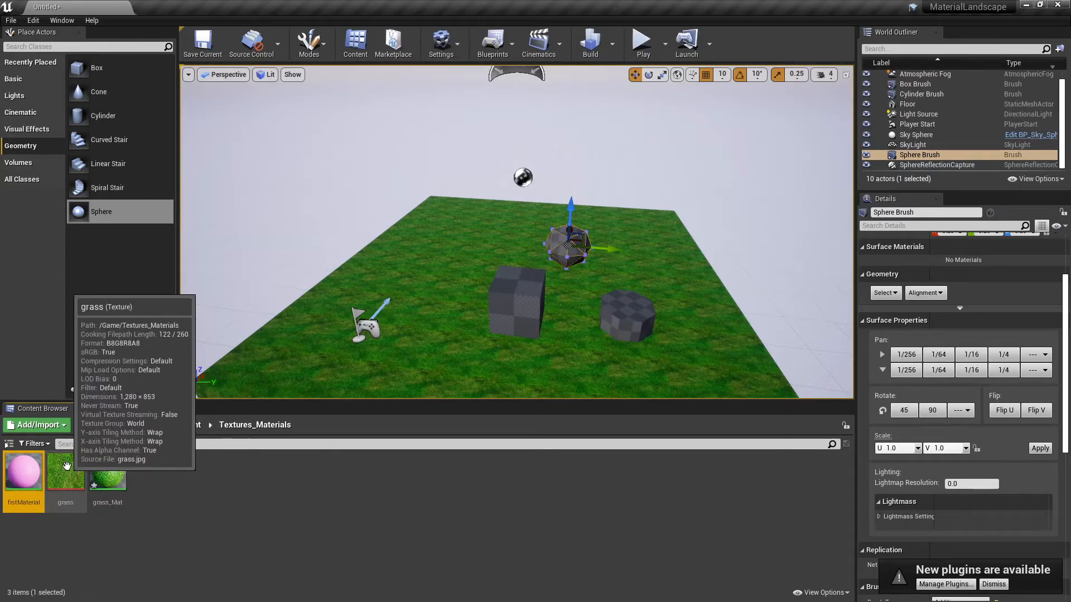
Apply fistMaterial to several faces of the sphere brush.
{"action": "mouse_move", "coordinate": [435, 240]}
{"action": "right_mouse_down"}
{"action": "mouse_move", "coordinate": [474, 230]}
{"action": "mouse_move", "coordinate": [521, 241]}
{"action": "mouse_move", "coordinate": [385, 236]}
{"action": "mouse_move", "coordinate": [354, 272]}
{"action": "right_mouse_up"}
{"action": "key", "text": "w"}
{"action": "key", "text": "d"}
{"action": "right_click_drag", "start_coordinate": [421, 277], "coordinate": [403, 263]}
{"action": "key", "text": "d"}
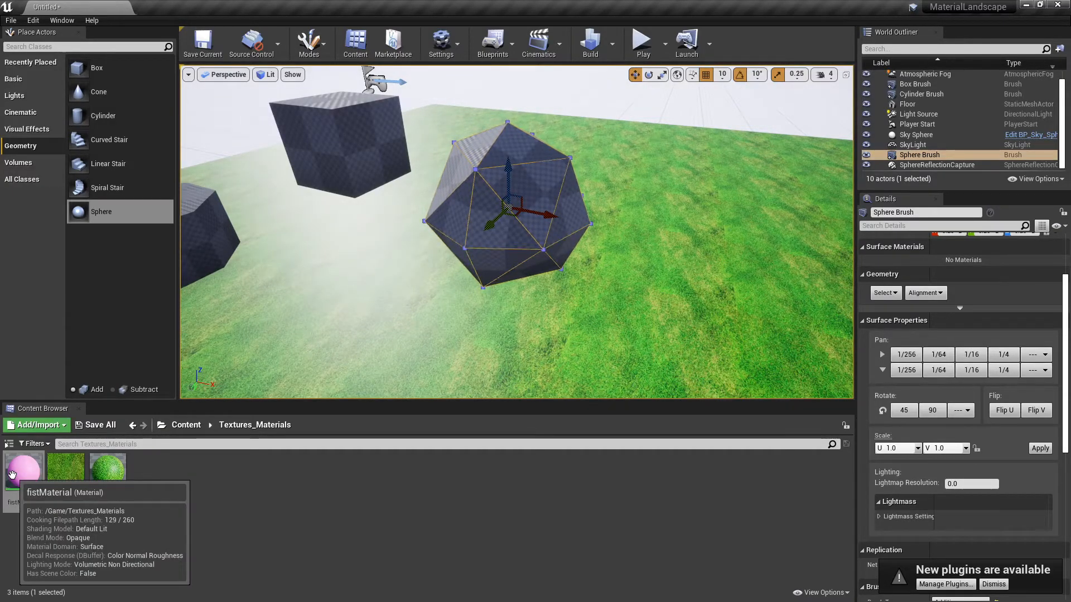
{"action": "mouse_move", "coordinate": [13, 474]}
{"action": "left_mouse_down"}
{"action": "mouse_move", "coordinate": [233, 311]}
{"action": "mouse_move", "coordinate": [464, 198]}
{"action": "left_mouse_up"}
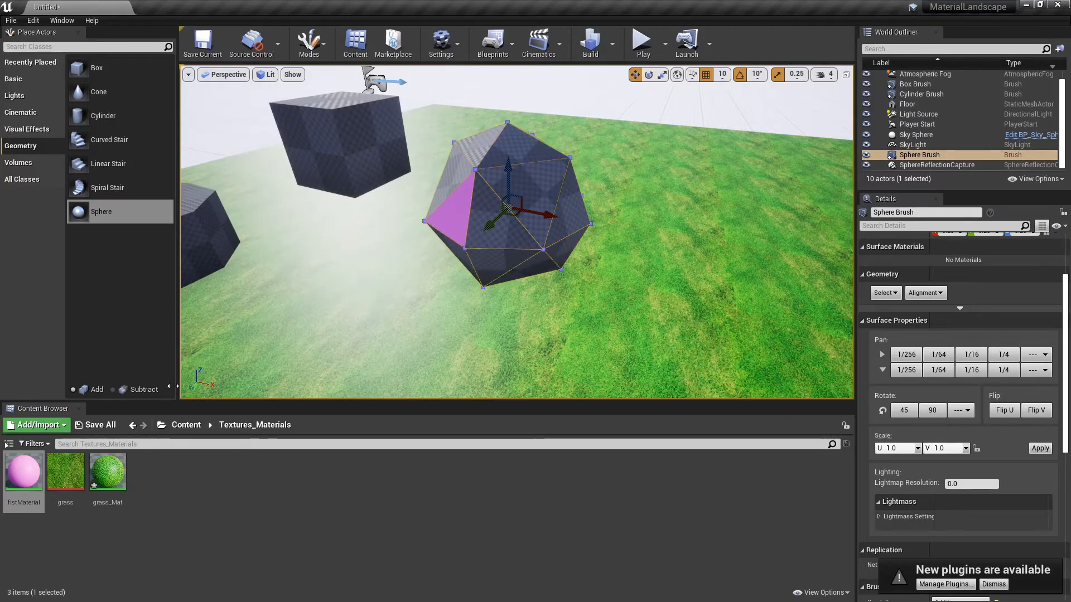
{"action": "mouse_move", "coordinate": [23, 471]}
{"action": "left_mouse_down"}
{"action": "mouse_move", "coordinate": [303, 302]}
{"action": "mouse_move", "coordinate": [491, 214]}
{"action": "left_mouse_up"}
{"action": "mouse_move", "coordinate": [23, 472]}
{"action": "left_mouse_down"}
{"action": "mouse_move", "coordinate": [419, 220]}
{"action": "mouse_move", "coordinate": [520, 173]}
{"action": "mouse_move", "coordinate": [498, 206]}
{"action": "left_mouse_up"}
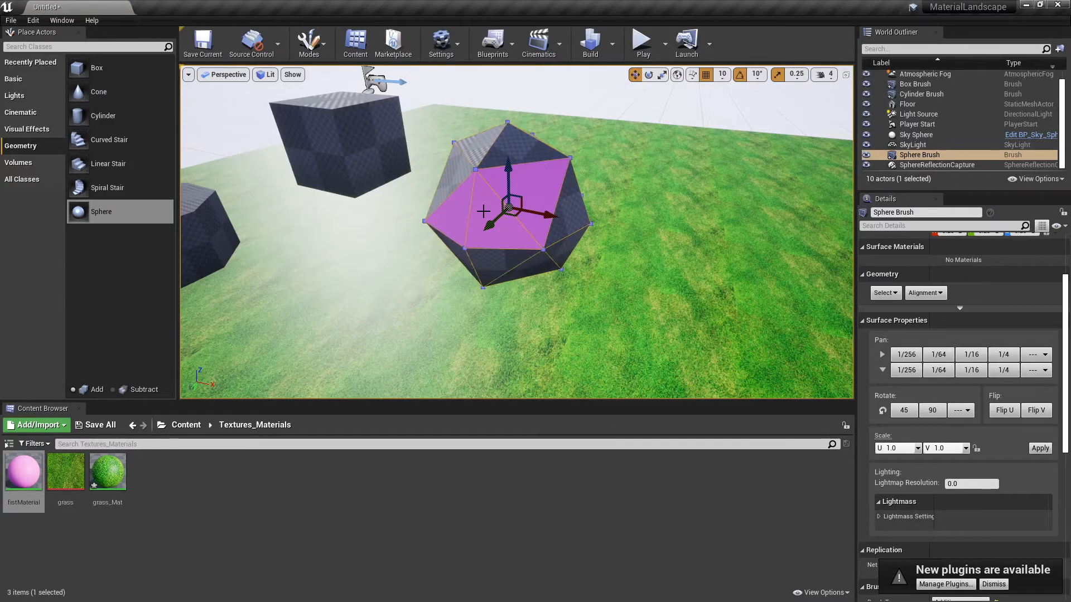
Undo the face material assignment and apply fistMaterial to the whole sphere brush instead.
{"action": "key", "text": "ctrl+z"}
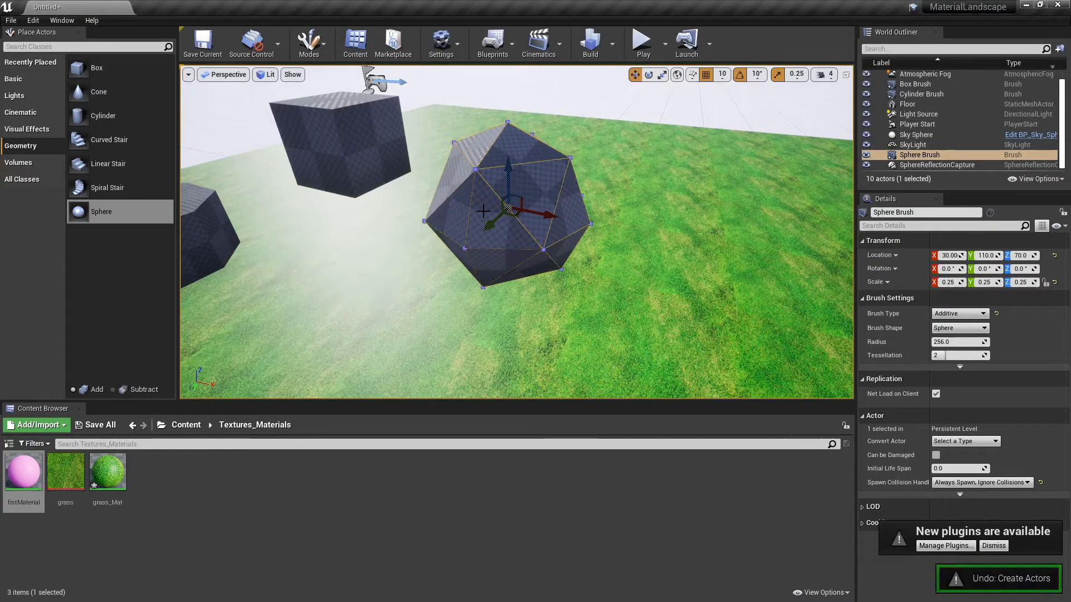
{"action": "left_click", "coordinate": [522, 180]}
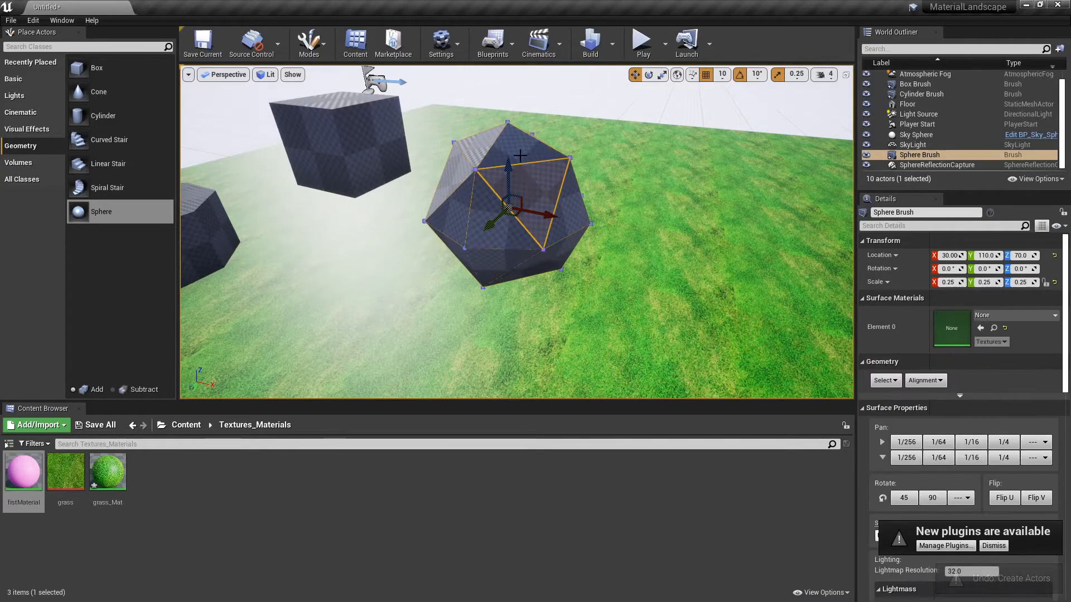
{"action": "left_click", "coordinate": [477, 150]}
{"action": "left_click", "coordinate": [453, 168]}
{"action": "left_click", "coordinate": [459, 208]}
{"action": "left_click", "coordinate": [503, 231]}
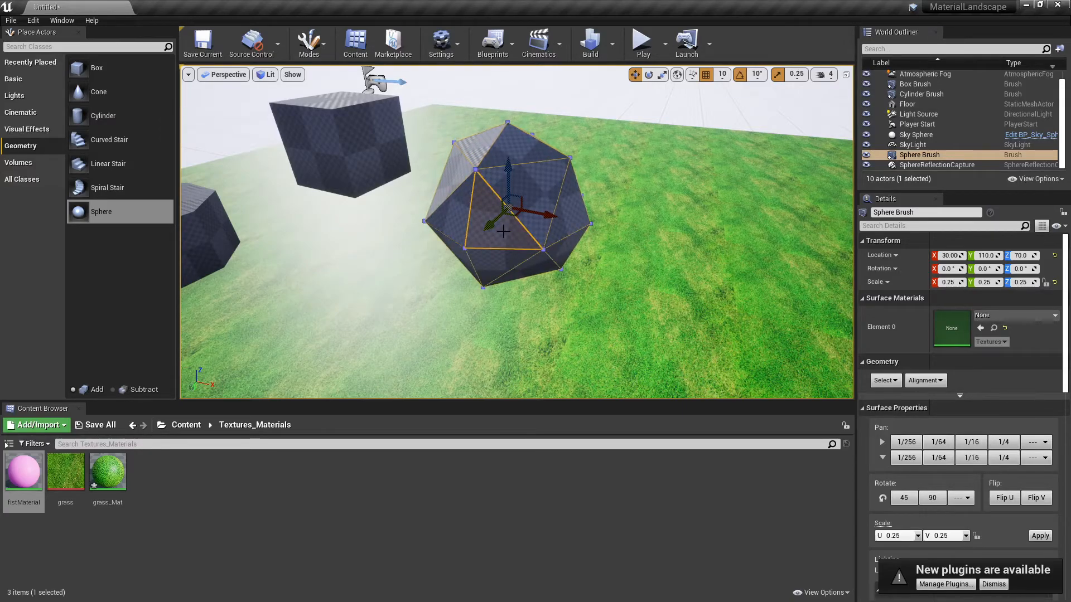
{"action": "left_click", "coordinate": [503, 232]}
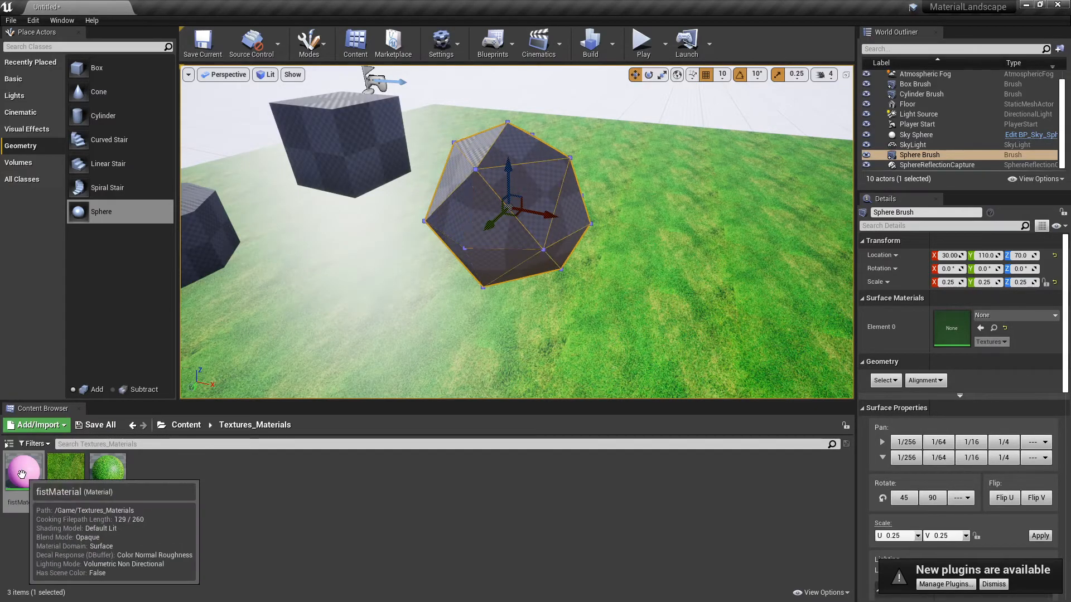
{"action": "mouse_move", "coordinate": [21, 474]}
{"action": "left_mouse_down"}
{"action": "mouse_move", "coordinate": [330, 274]}
{"action": "mouse_move", "coordinate": [447, 221]}
{"action": "left_mouse_up"}
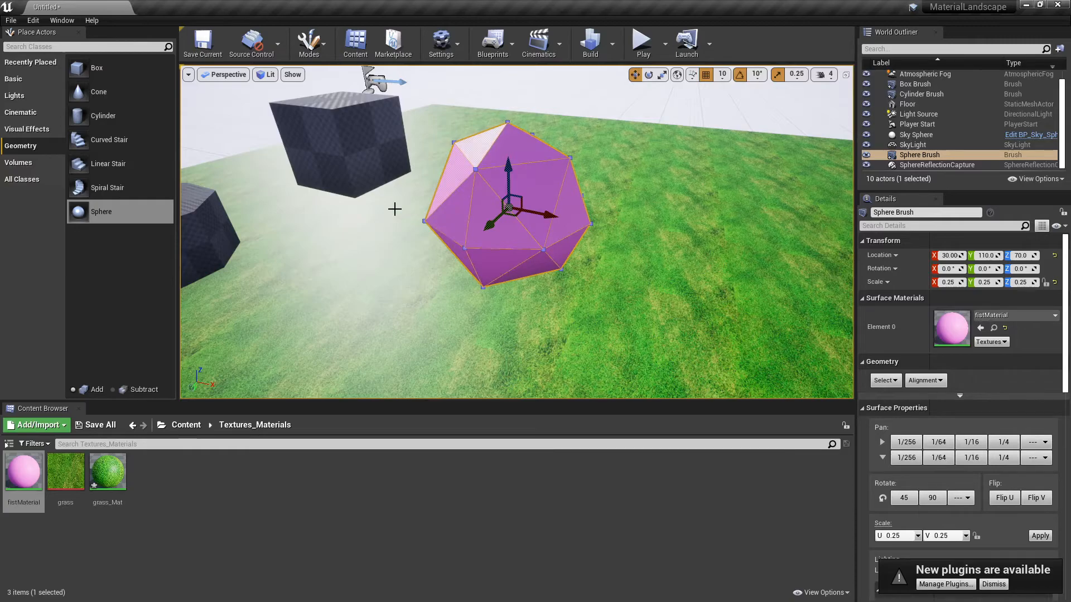
Create a new material named secondMaterial in the Textures_Materials folder.
{"action": "left_click", "coordinate": [169, 483]}
{"action": "right_click", "coordinate": [168, 483]}
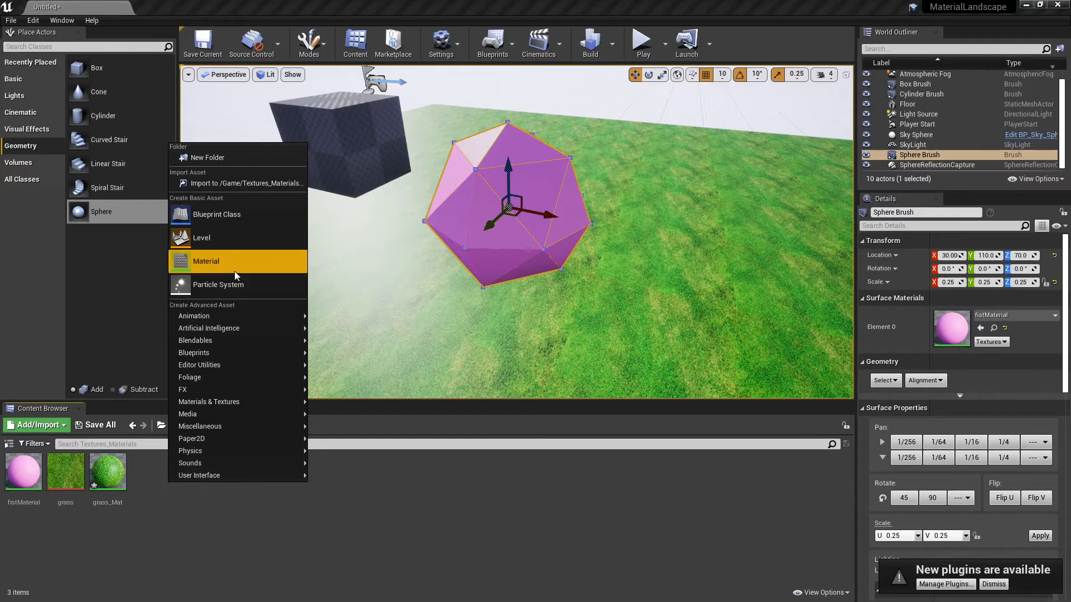
{"action": "left_click", "coordinate": [233, 272]}
{"action": "type", "text": "secondMaterial"}
{"action": "key", "text": "Return"}
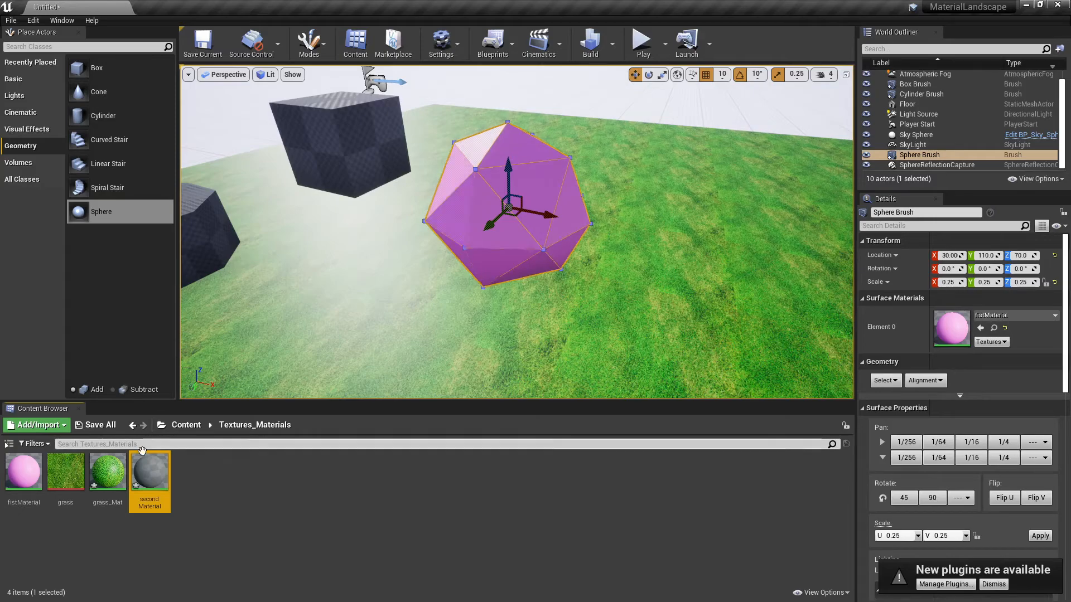
Open secondMaterial, add a Constant3Vector node and connect it to the Base Color input.
{"action": "double_click", "coordinate": [140, 475]}
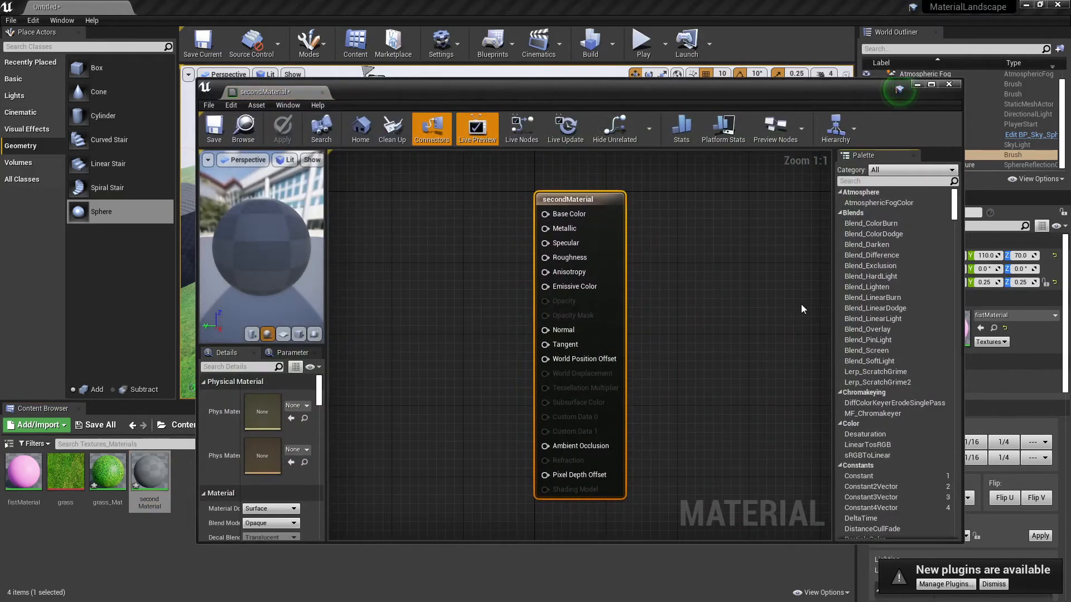
{"action": "left_click_drag", "start_coordinate": [871, 497], "coordinate": [432, 278]}
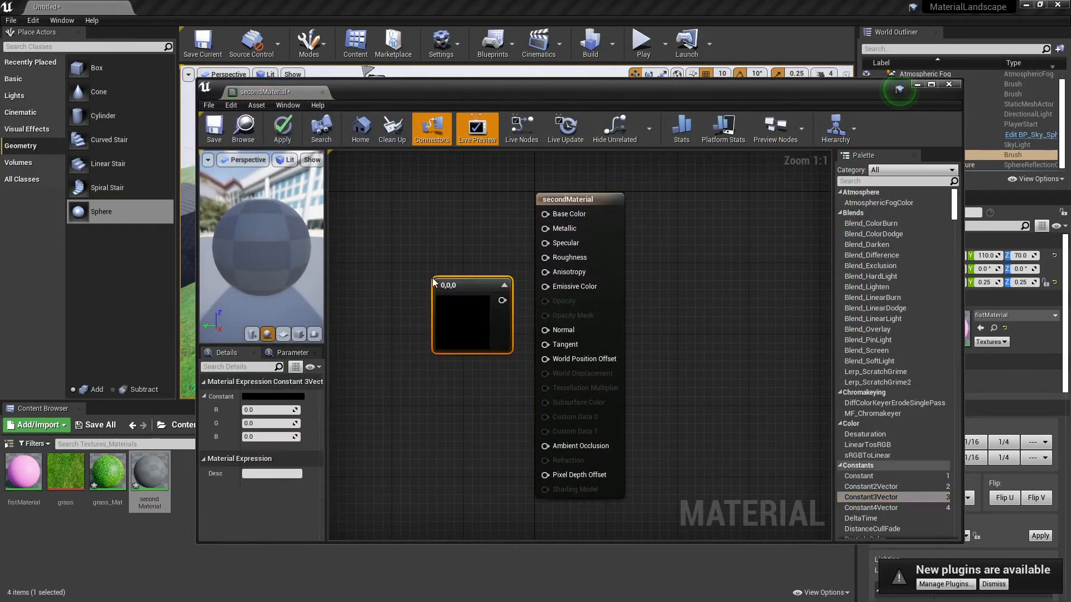
{"action": "left_click_drag", "start_coordinate": [502, 300], "coordinate": [546, 217]}
Set the Constant3Vector color to light blue, R 0.181, G 0.831, B 0.875.
{"action": "left_click", "coordinate": [290, 396]}
{"action": "left_click_drag", "start_coordinate": [326, 367], "coordinate": [312, 394]}
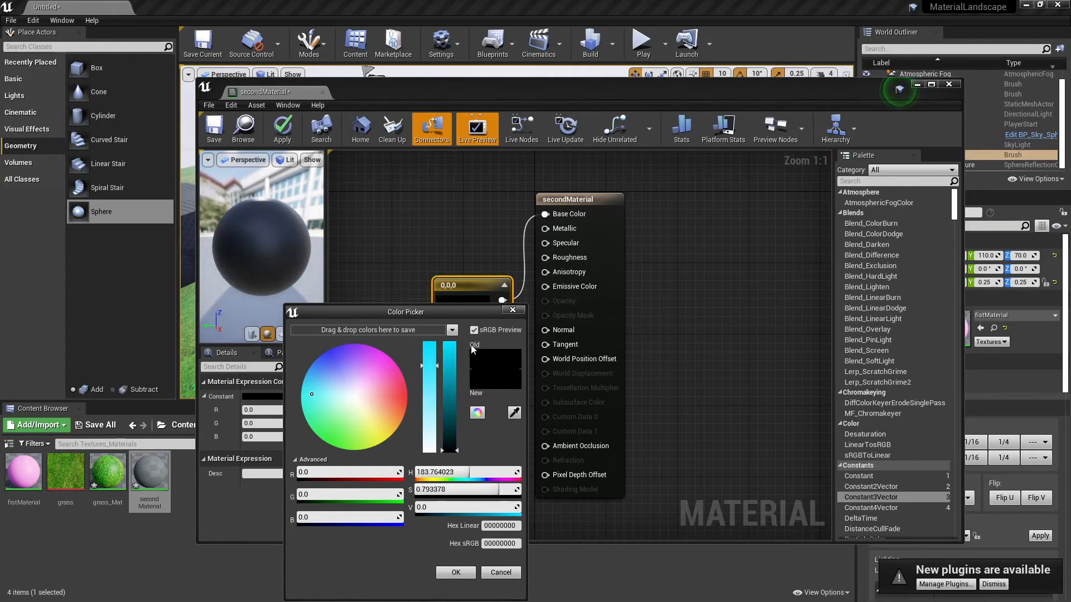
{"action": "left_click", "coordinate": [449, 358]}
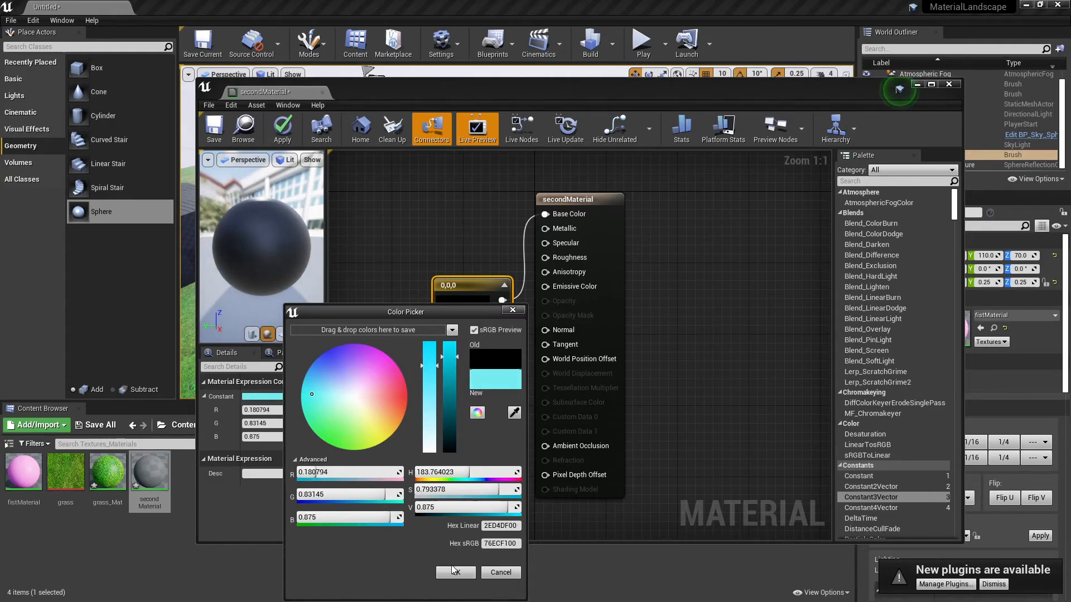
{"action": "left_click", "coordinate": [455, 572]}
Save secondMaterial and close the material editor.
{"action": "left_click", "coordinate": [212, 117]}
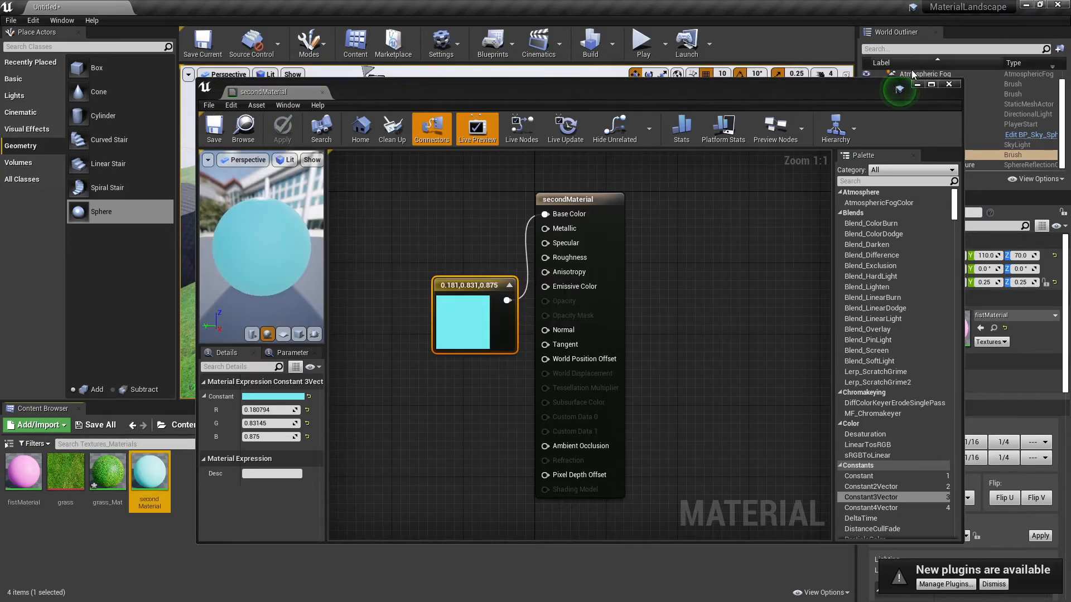
{"action": "left_click", "coordinate": [951, 85]}
Select the cylinder brush and assign secondMaterial as its surface material by searching for it.
{"action": "right_click_drag", "start_coordinate": [604, 239], "coordinate": [508, 190]}
{"action": "key", "text": "w"}
{"action": "right_click_drag", "start_coordinate": [446, 256], "coordinate": [505, 291]}
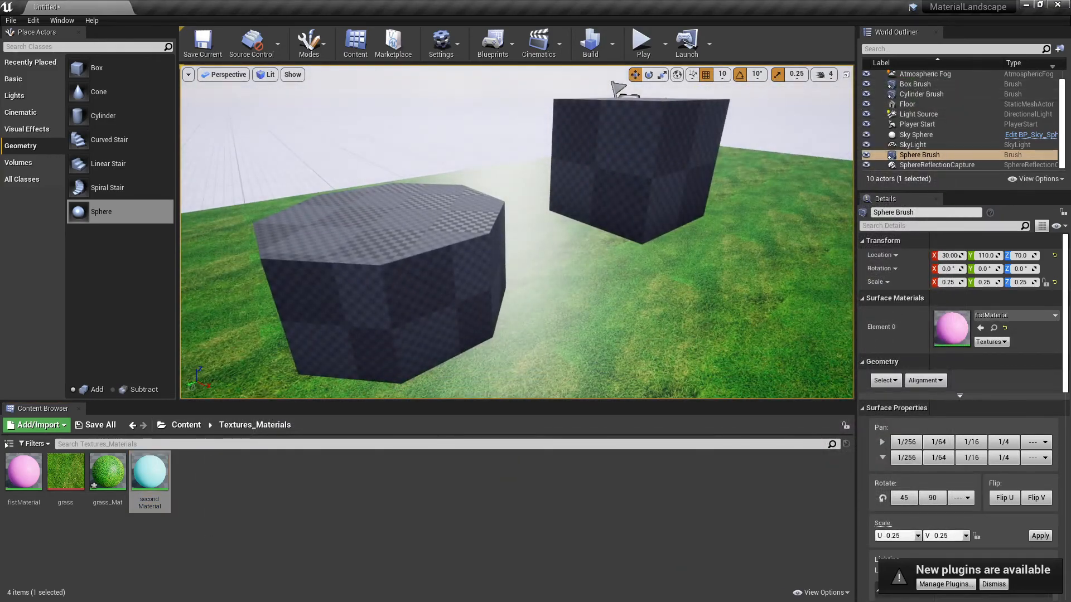
{"action": "left_click", "coordinate": [446, 295]}
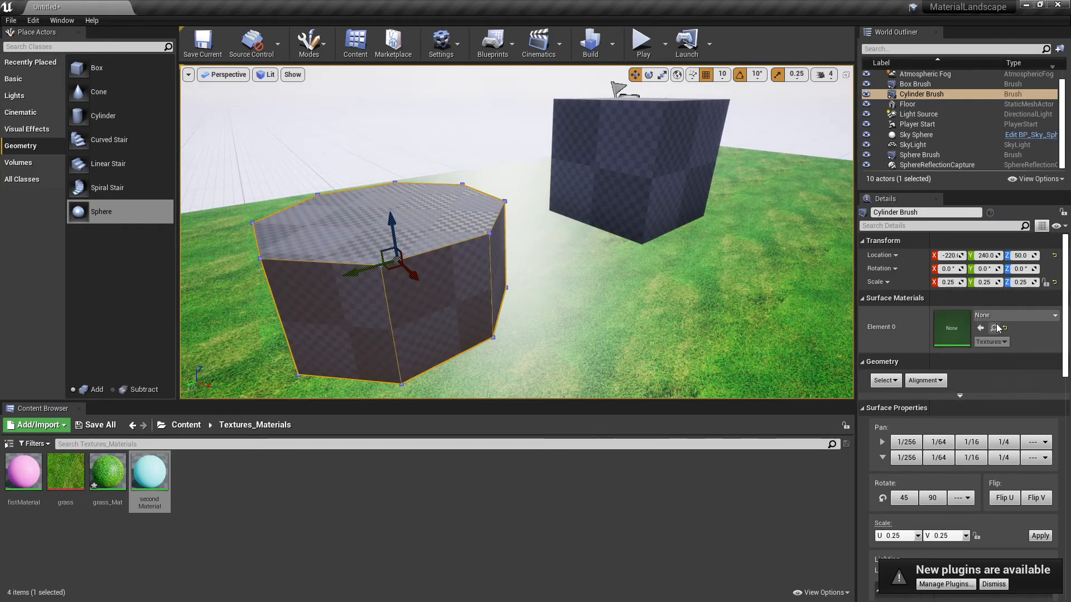
{"action": "left_click", "coordinate": [1054, 316]}
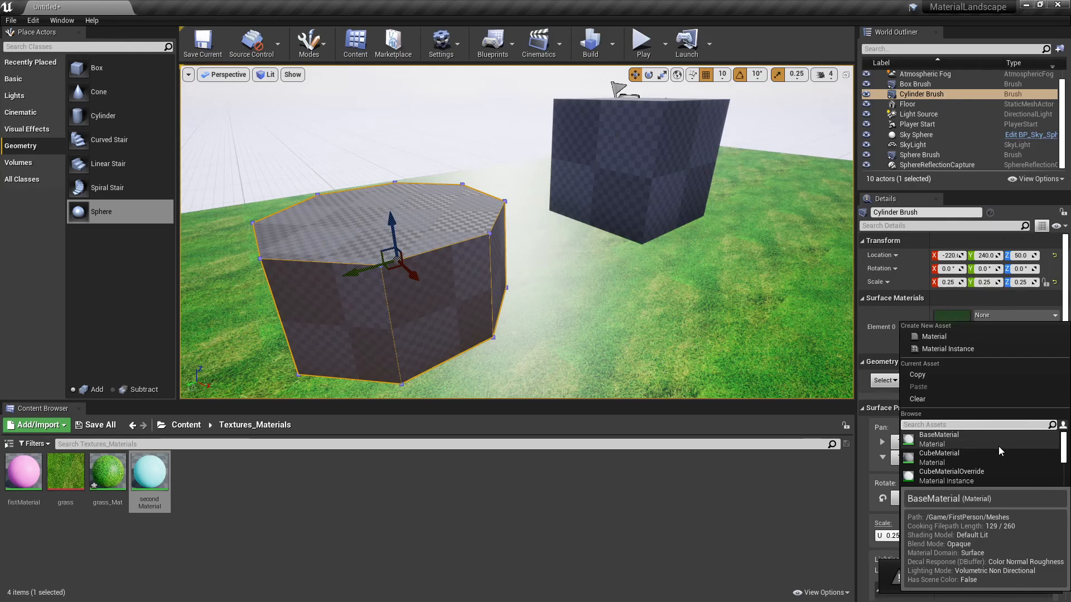
{"action": "scroll", "coordinate": [998, 446], "scroll_direction": "down", "scroll_amount": 2}
{"action": "scroll", "coordinate": [1005, 476], "scroll_direction": "down", "scroll_amount": 5}
{"action": "scroll", "coordinate": [1004, 476], "scroll_direction": "down", "scroll_amount": 6}
{"action": "scroll", "coordinate": [1001, 476], "scroll_direction": "down", "scroll_amount": 5}
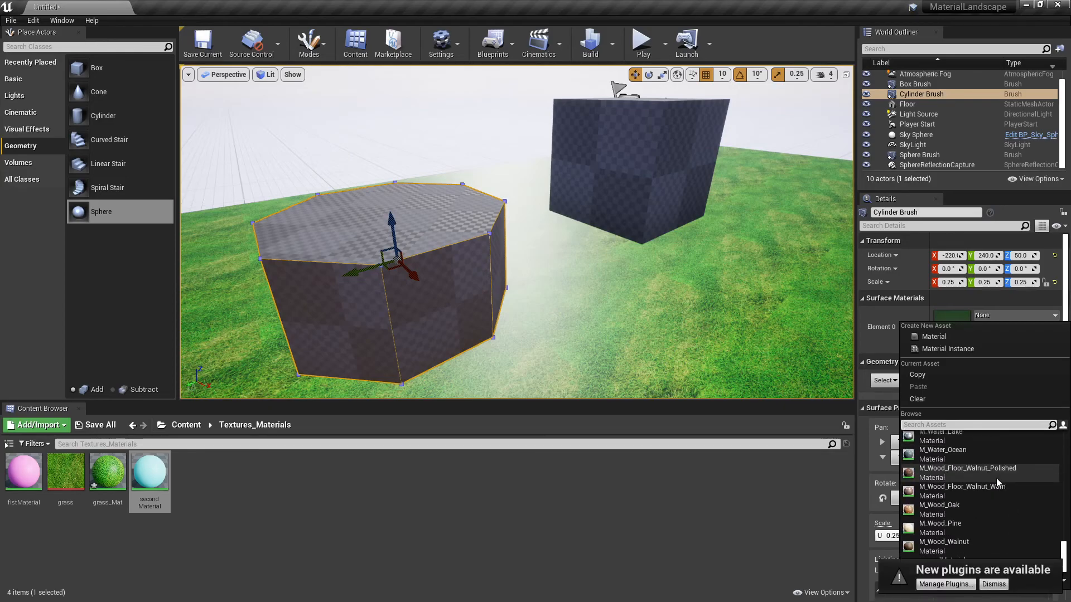
{"action": "left_click", "coordinate": [940, 425]}
{"action": "type", "text": "s"}
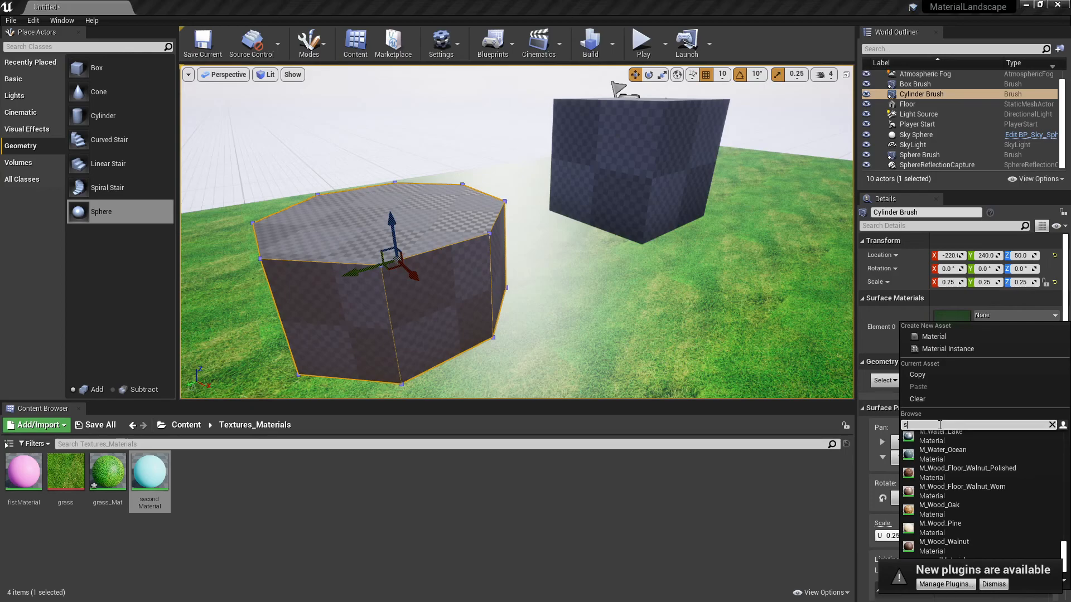
{"action": "type", "text": "ec"}
{"action": "left_click", "coordinate": [925, 442]}
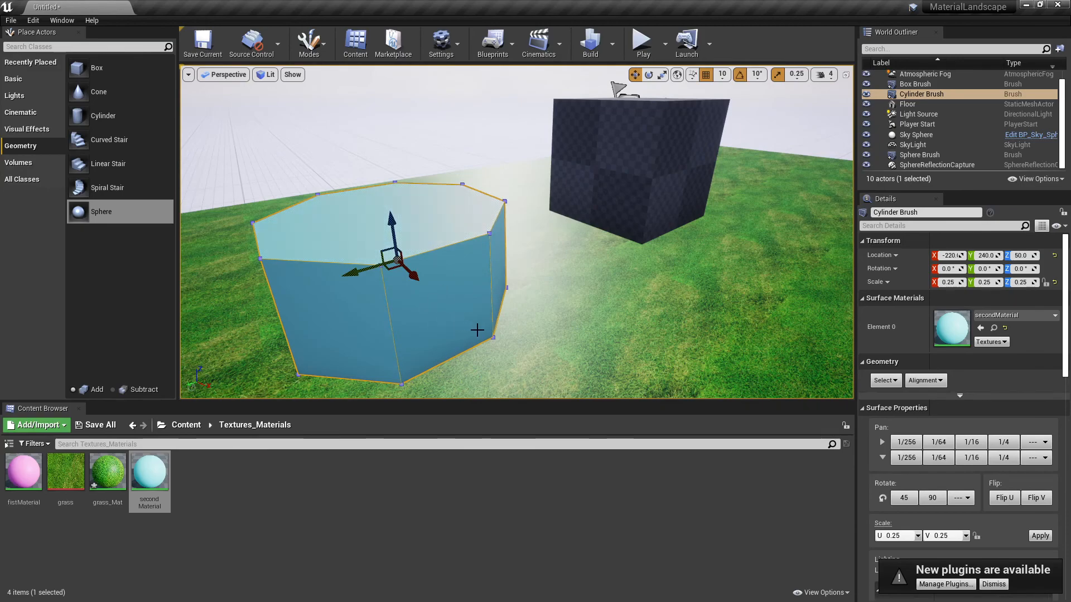
{"action": "mouse_move", "coordinate": [572, 334]}
{"action": "right_mouse_down"}
{"action": "mouse_move", "coordinate": [712, 279]}
{"action": "mouse_move", "coordinate": [639, 230]}
{"action": "mouse_move", "coordinate": [563, 312]}
{"action": "mouse_move", "coordinate": [573, 335]}
{"action": "right_mouse_up"}
{"action": "key", "text": "d"}
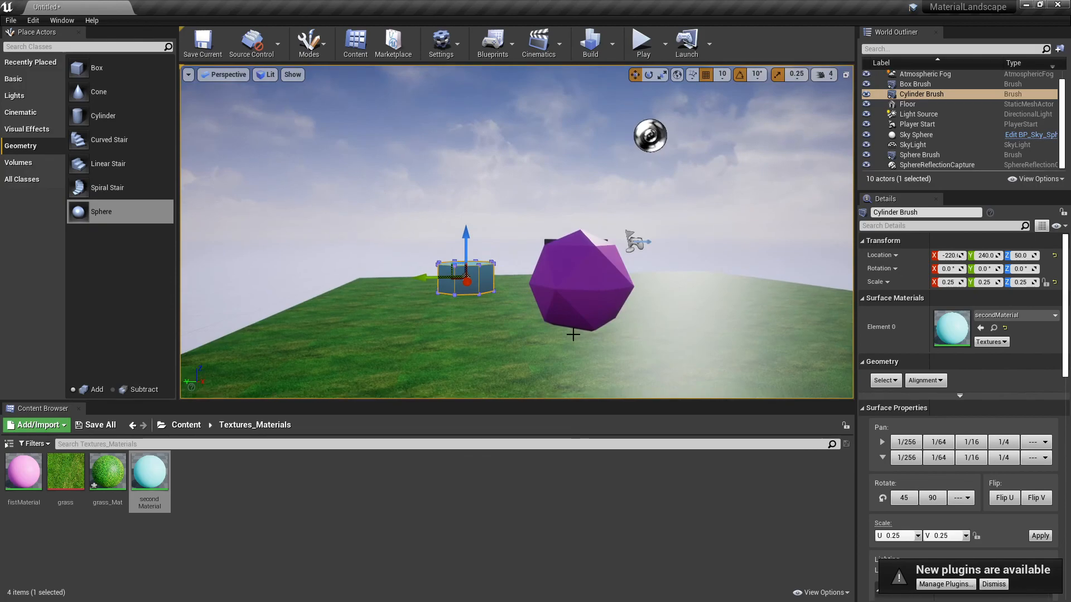